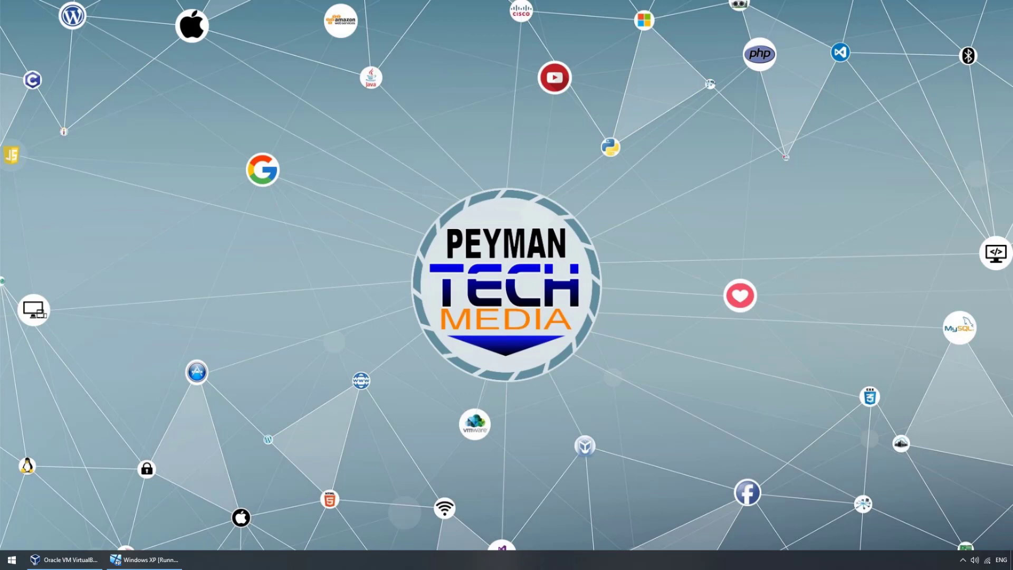
Step: Switch to the running Windows XP virtual machine and open Disk Management within Computer Management
{"action": "left_click", "coordinate": [71, 561]}
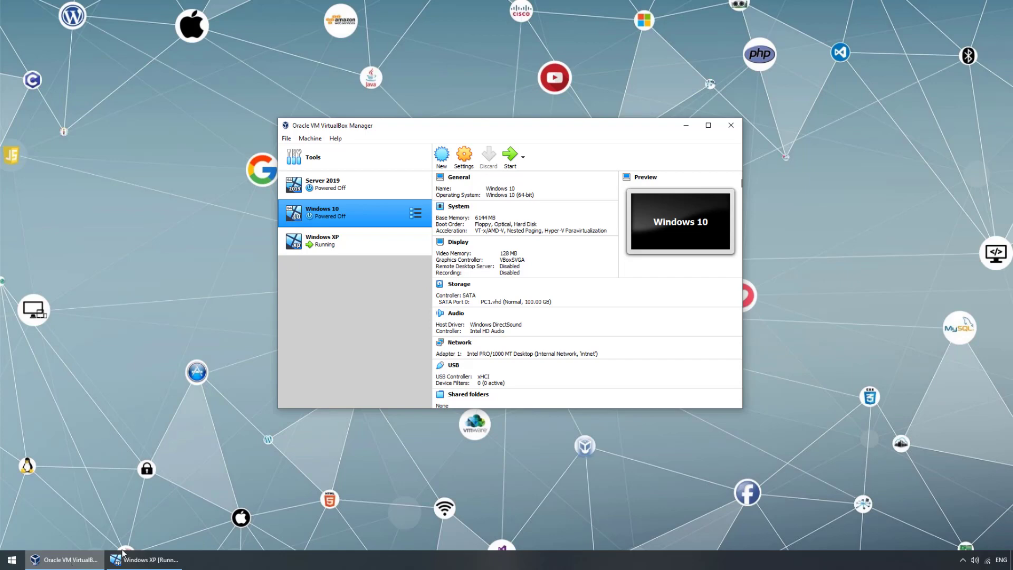
{"action": "left_click", "coordinate": [145, 563]}
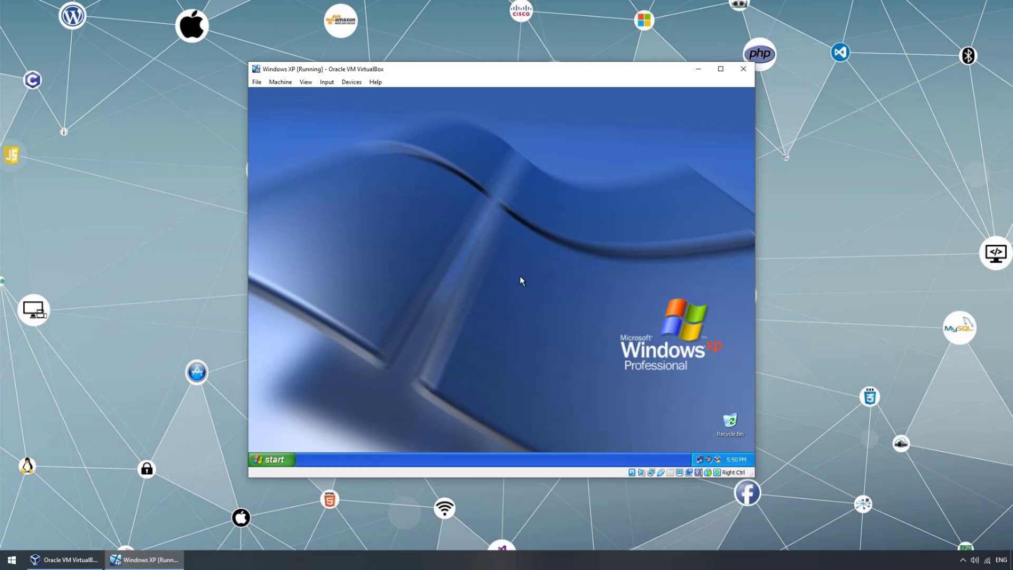
{"action": "left_click", "coordinate": [272, 458]}
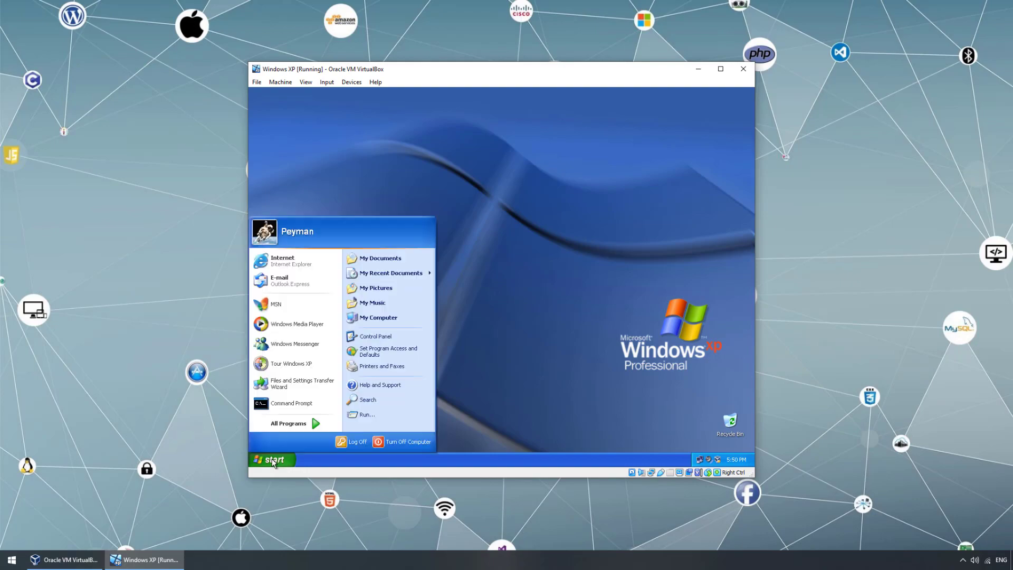
{"action": "right_click", "coordinate": [387, 316]}
{"action": "left_click", "coordinate": [396, 400]}
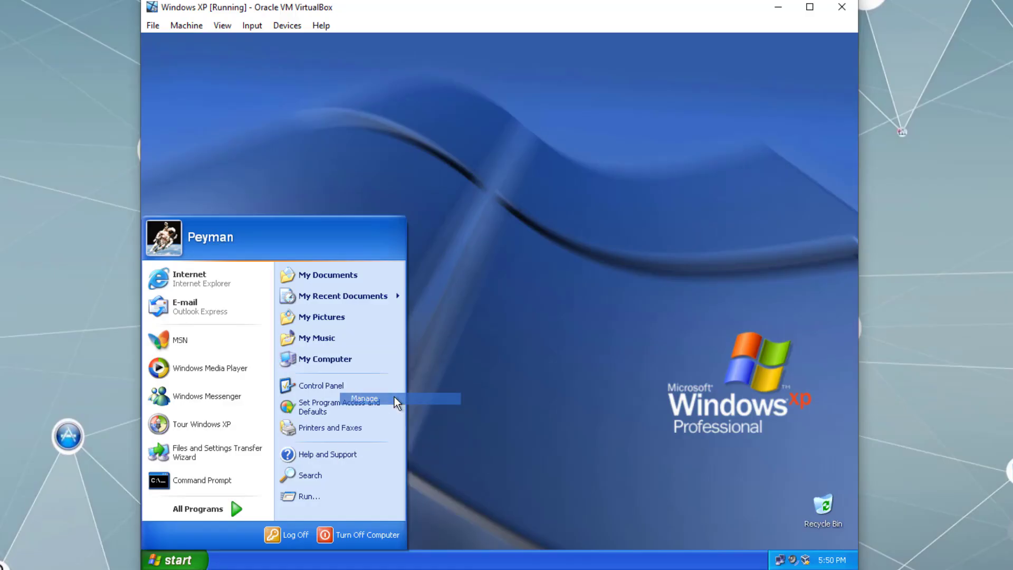
{"action": "left_click_drag", "start_coordinate": [431, 101], "coordinate": [494, 124]}
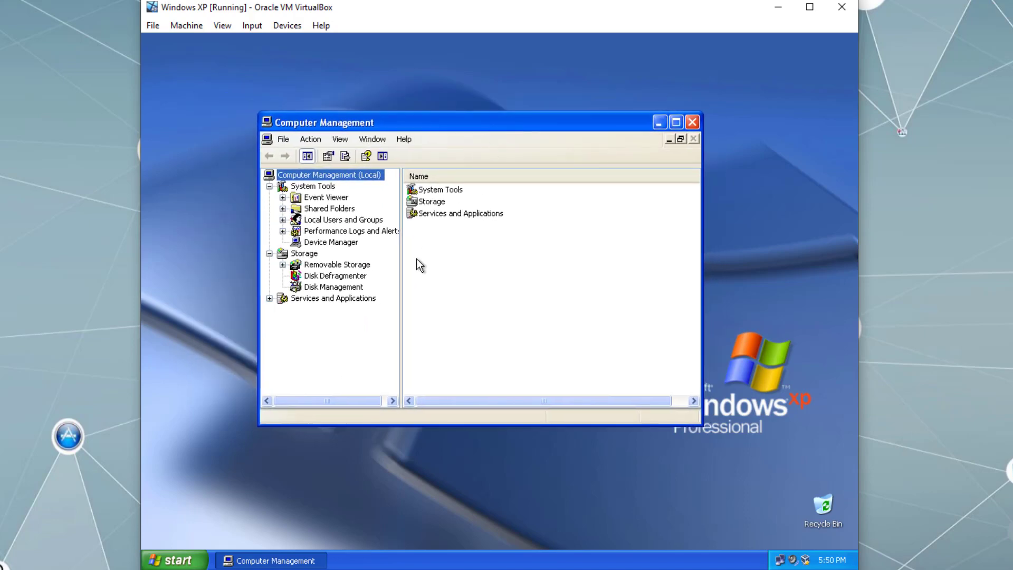
{"action": "left_click", "coordinate": [334, 287]}
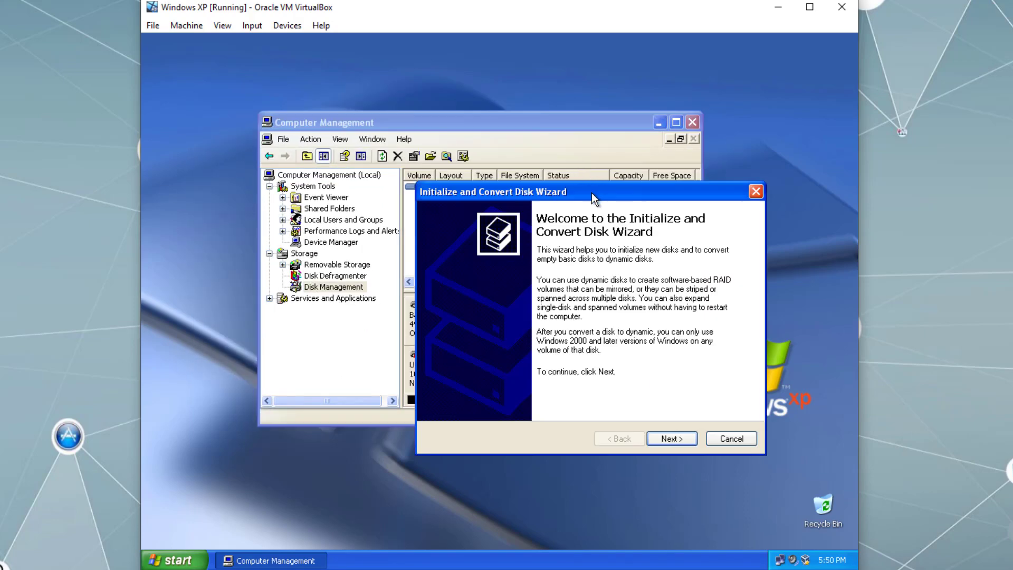
Step: Check which disks the Initialize and Convert Disk Wizard offers, dismiss it, and maximize Computer Management
{"action": "left_click_drag", "start_coordinate": [591, 192], "coordinate": [494, 153]}
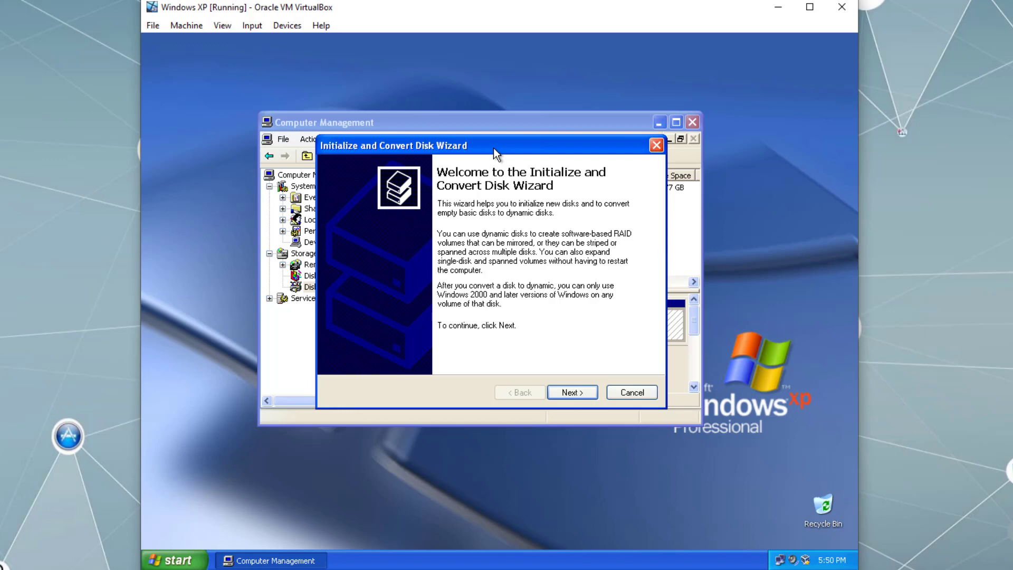
{"action": "left_click", "coordinate": [575, 393]}
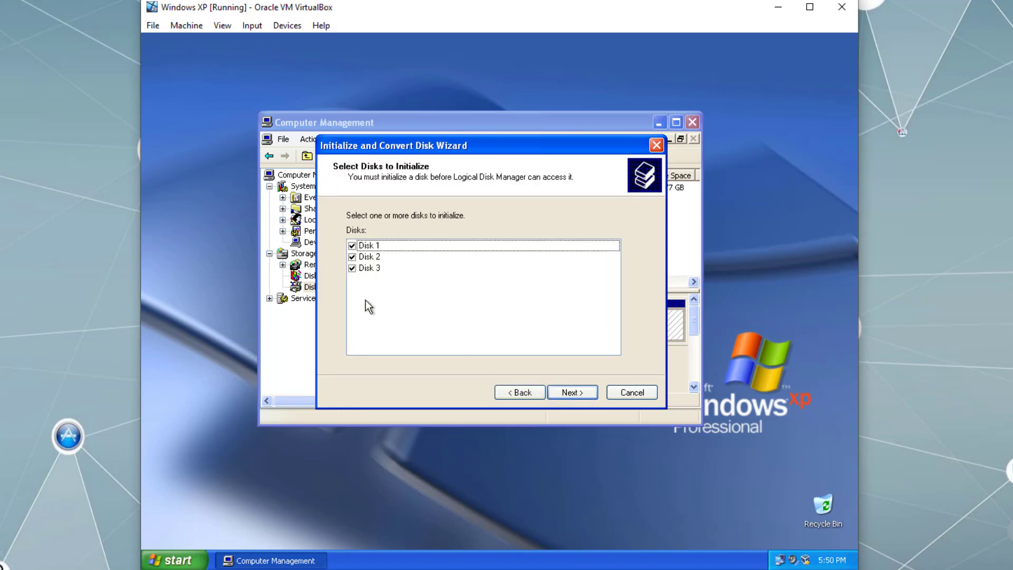
{"action": "left_click", "coordinate": [643, 393]}
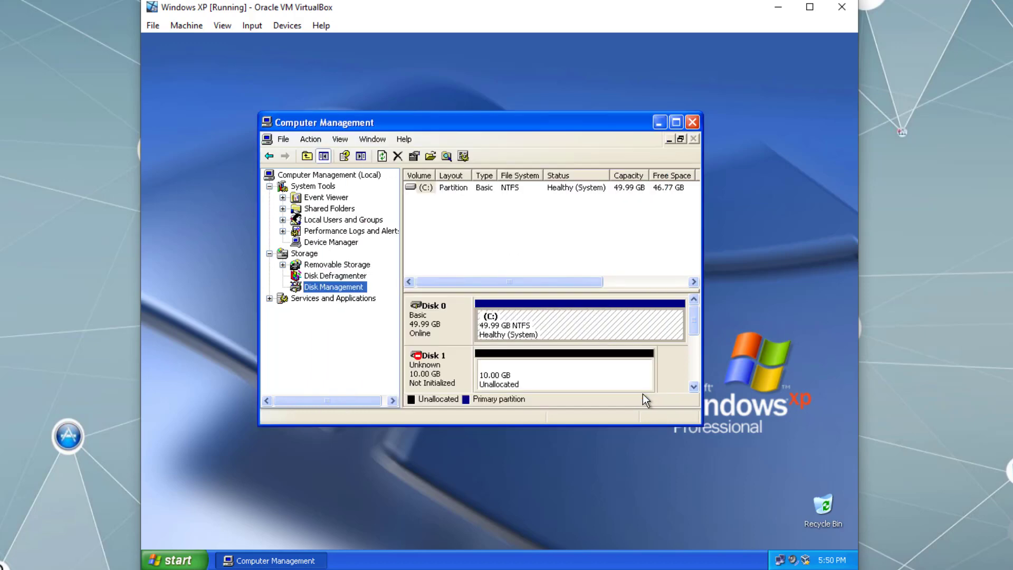
{"action": "left_click", "coordinate": [678, 123]}
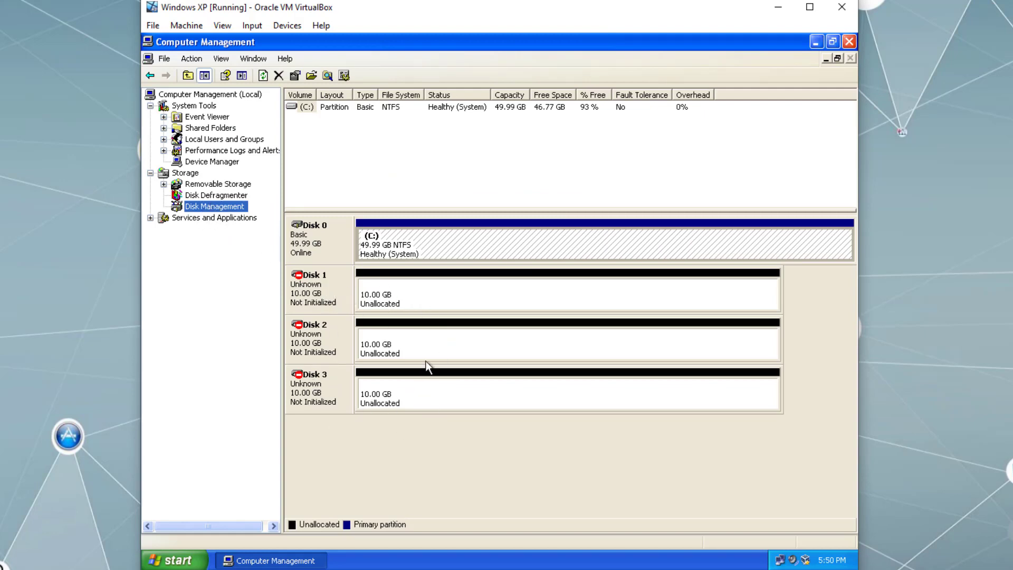
{"action": "right_click", "coordinate": [331, 292]}
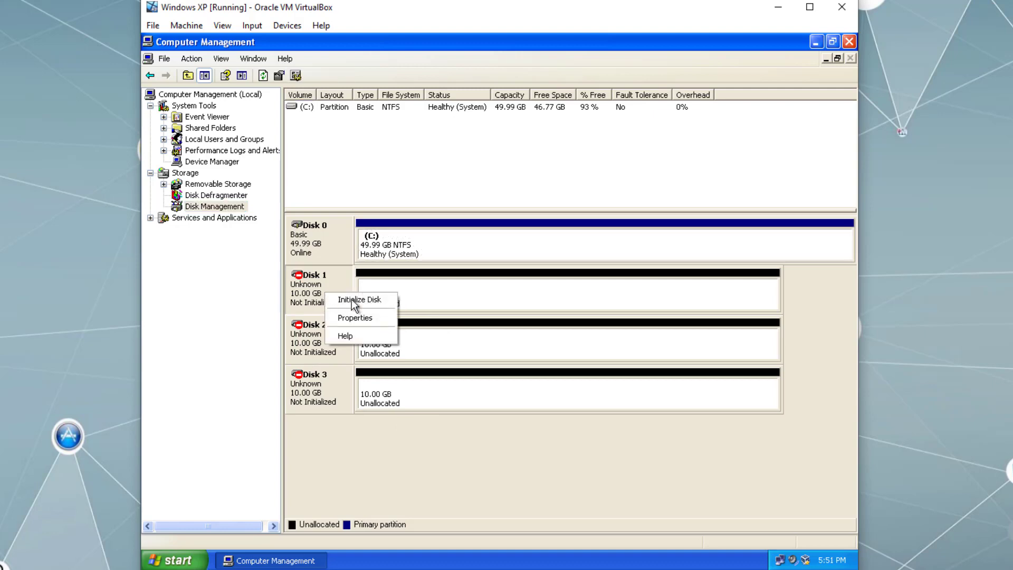
{"action": "left_click", "coordinate": [369, 300]}
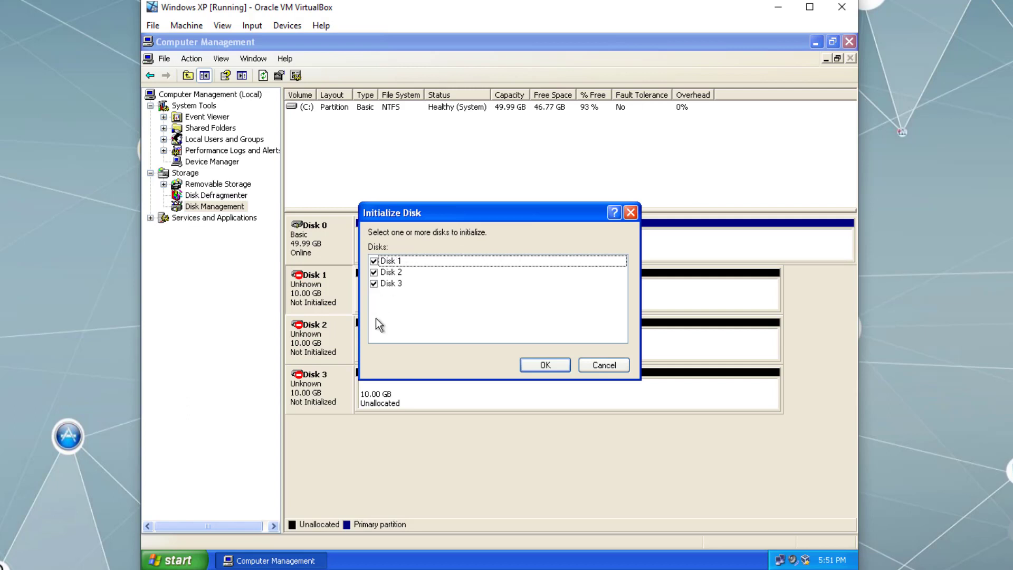
{"action": "left_click", "coordinate": [374, 261]}
{"action": "left_click", "coordinate": [375, 271]}
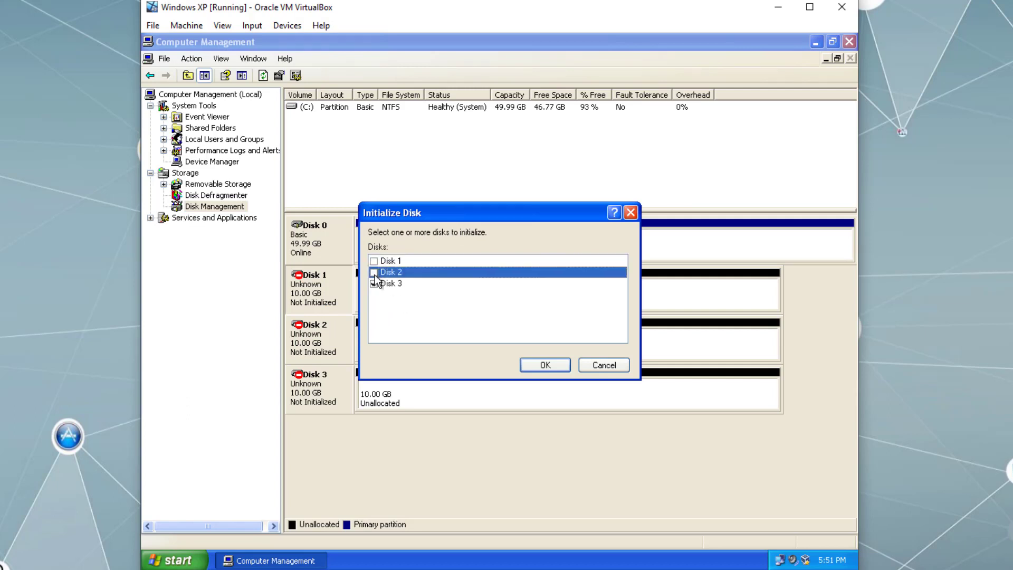
{"action": "left_click", "coordinate": [373, 261]}
{"action": "left_click", "coordinate": [373, 272]}
{"action": "left_click", "coordinate": [611, 365]}
Step: Close Computer Management and launch Disk Management by running diskmgmt.msc
{"action": "left_click", "coordinate": [849, 43]}
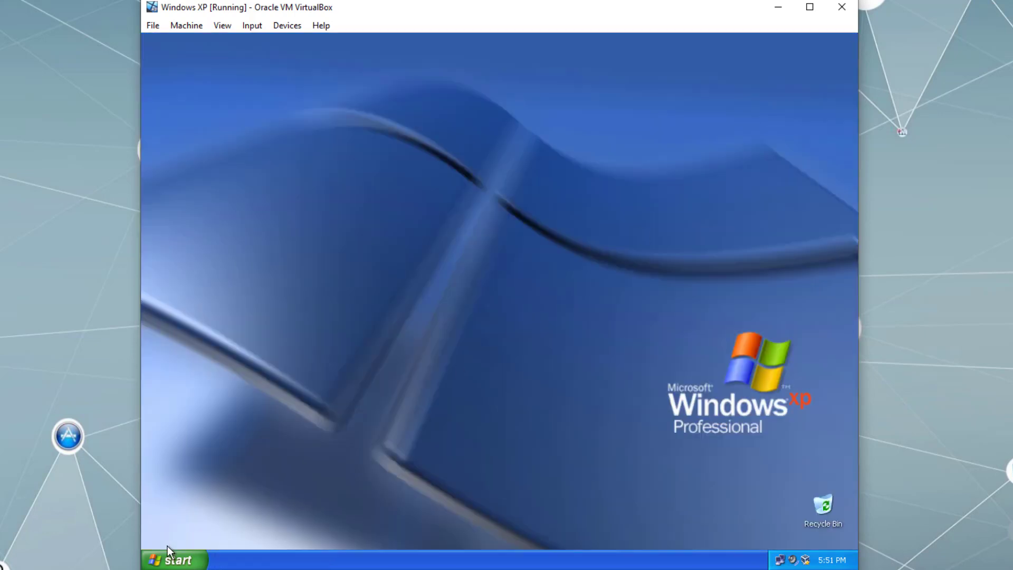
{"action": "left_click", "coordinate": [173, 559]}
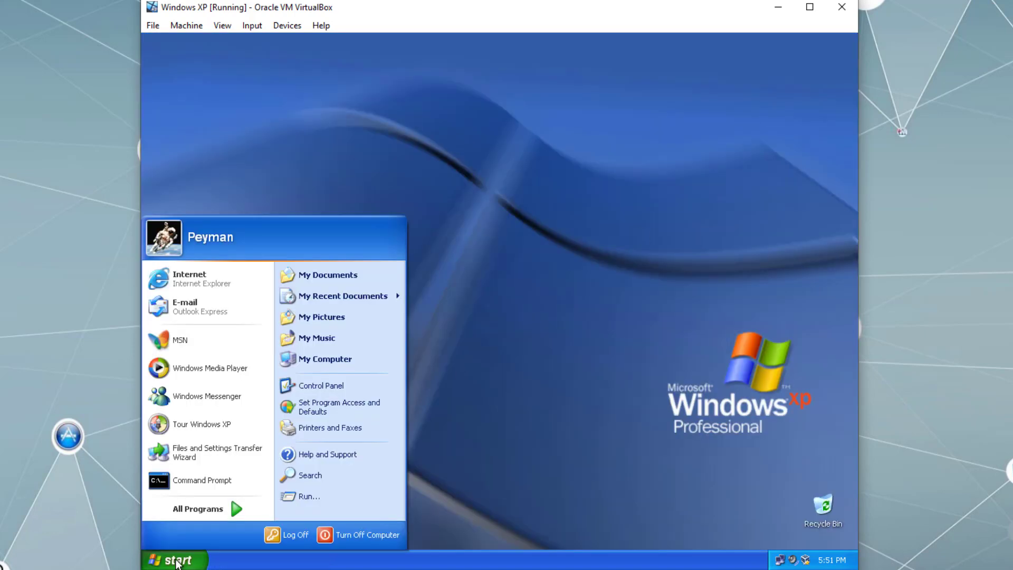
{"action": "left_click", "coordinate": [319, 496]}
{"action": "type", "text": "disk"}
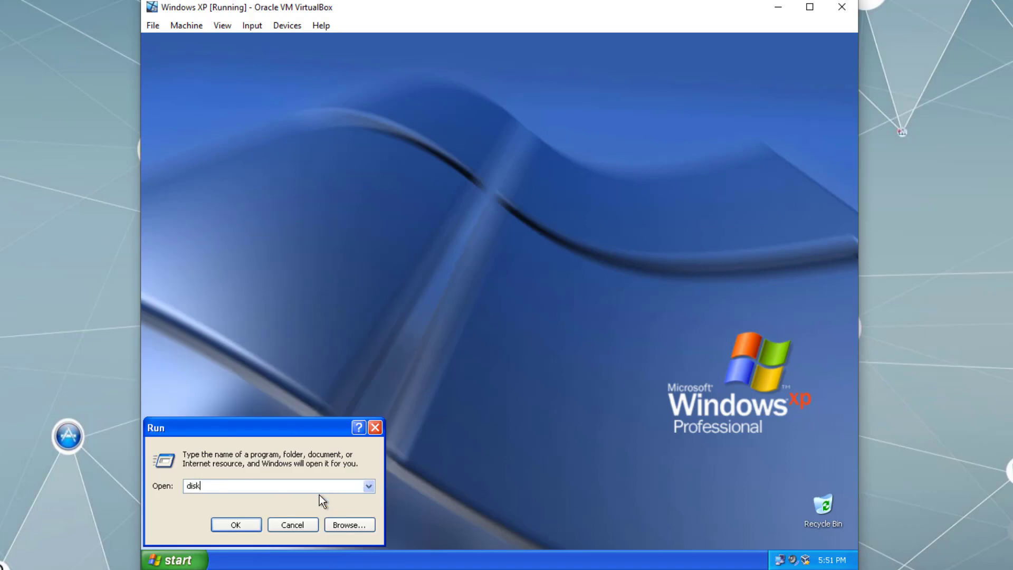
{"action": "type", "text": "mgmt.msc"}
{"action": "key", "text": "Return"}
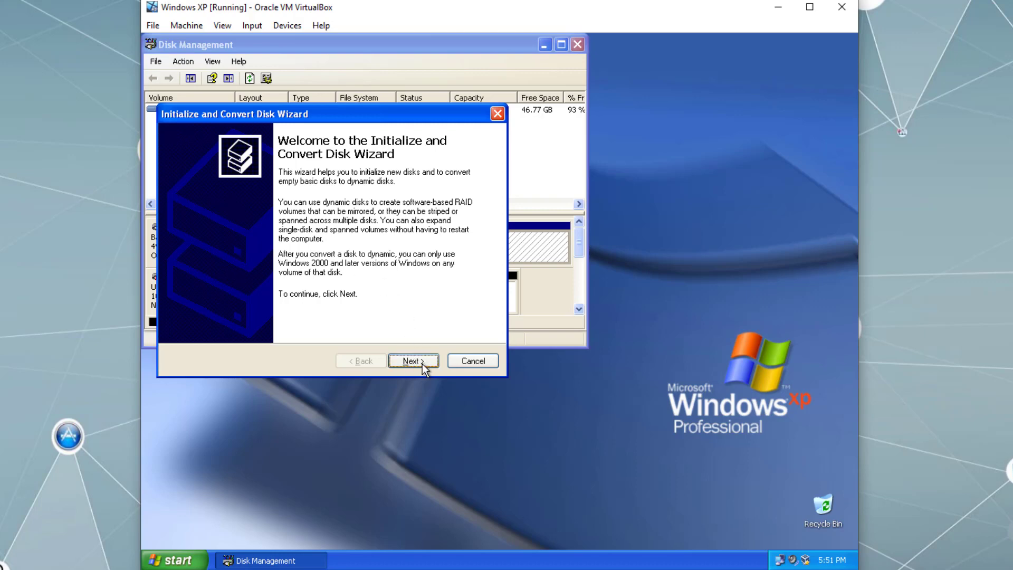
Step: Review the disks listed in the initialization wizard, cancel it, and maximize the Disk Management window
{"action": "left_click", "coordinate": [437, 361]}
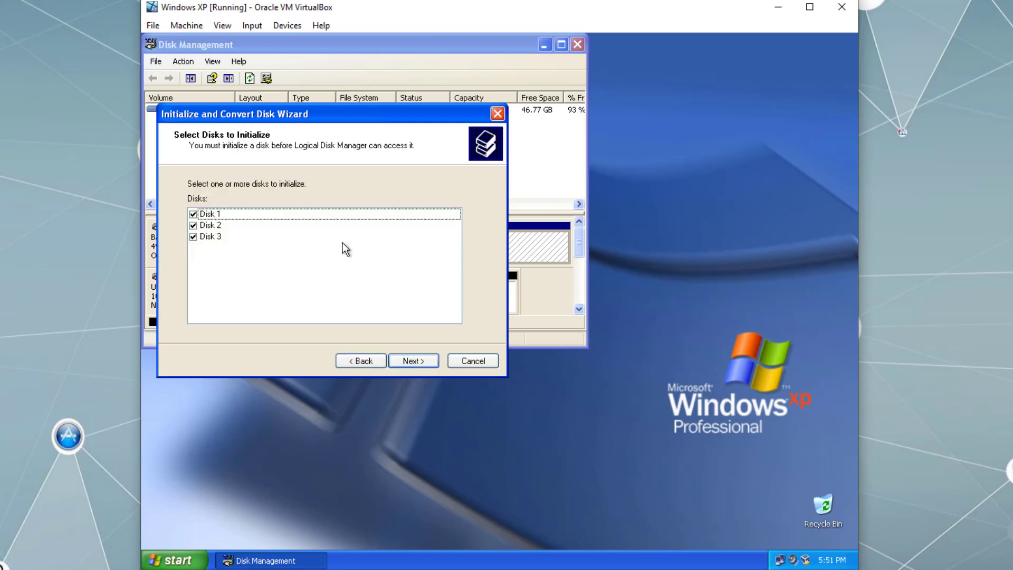
{"action": "left_click", "coordinate": [473, 363]}
{"action": "left_click", "coordinate": [561, 45]}
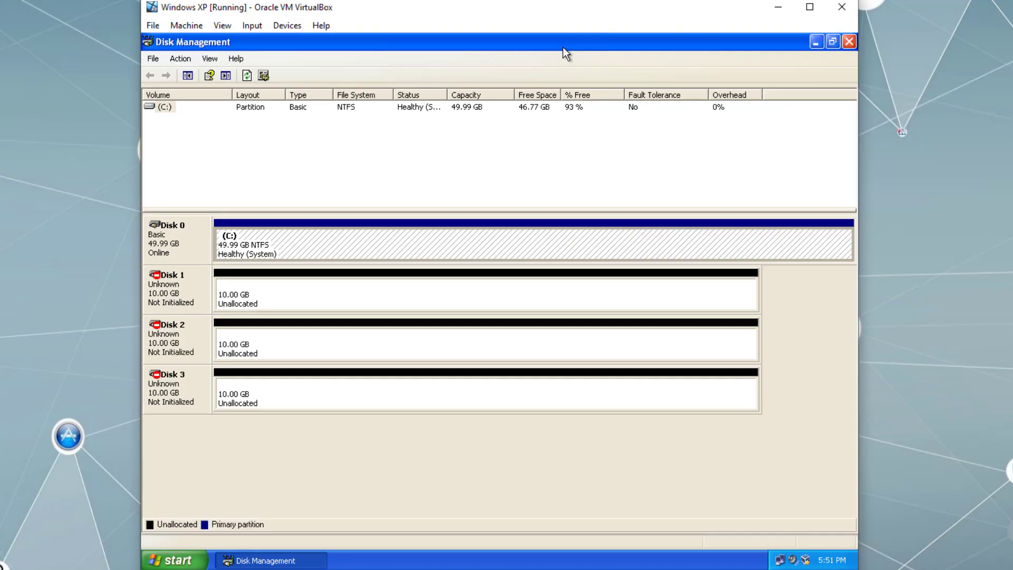
Step: Initialize Disk 1, Disk 2 and Disk 3 together
{"action": "right_click", "coordinate": [192, 289]}
{"action": "left_click", "coordinate": [228, 296]}
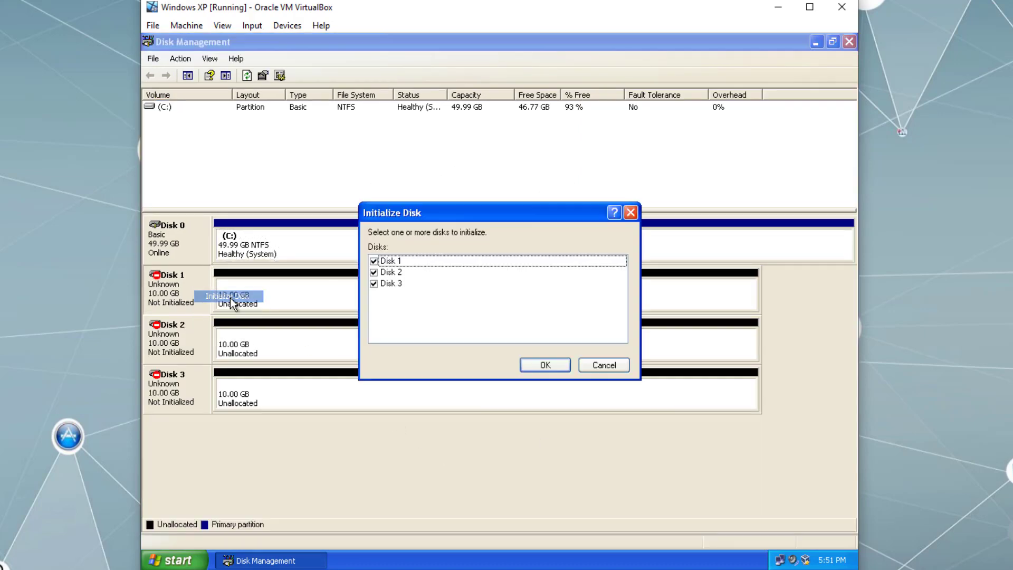
{"action": "left_click", "coordinate": [559, 366]}
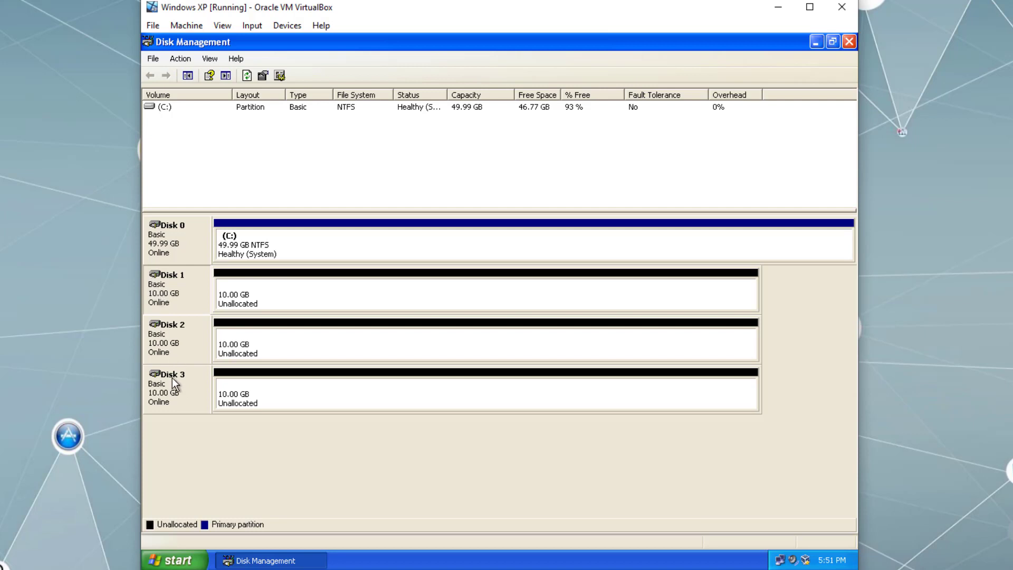
Step: Examine the Convert to Dynamic Disk options for Disk 1 without converting any disk
{"action": "right_click", "coordinate": [186, 283]}
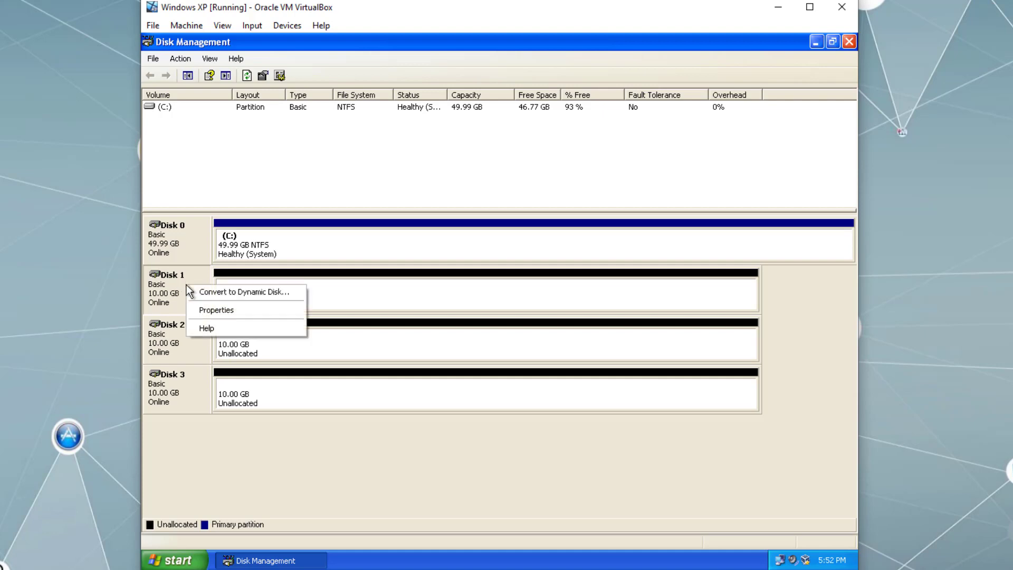
{"action": "left_click", "coordinate": [271, 293]}
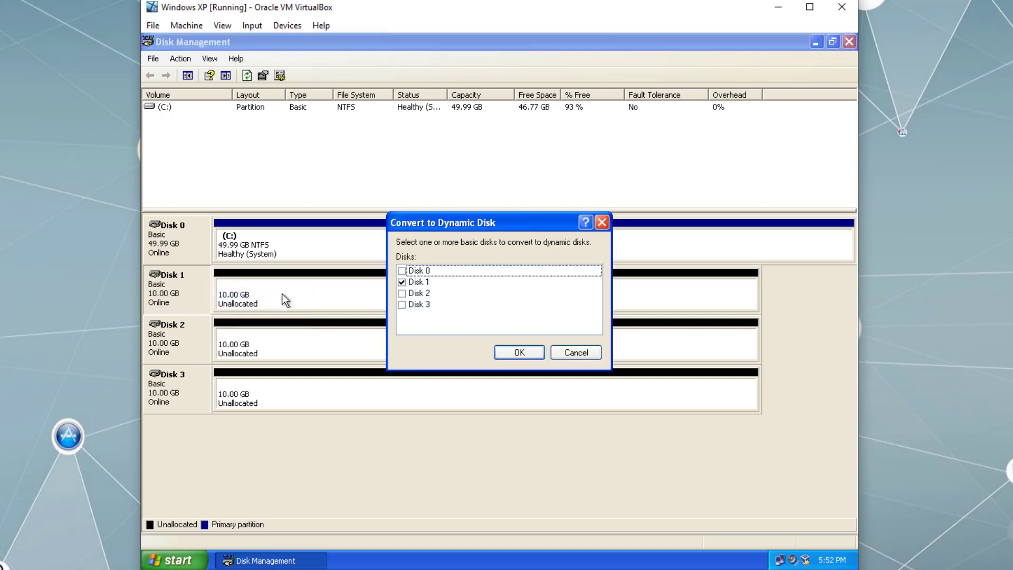
{"action": "left_click", "coordinate": [575, 351]}
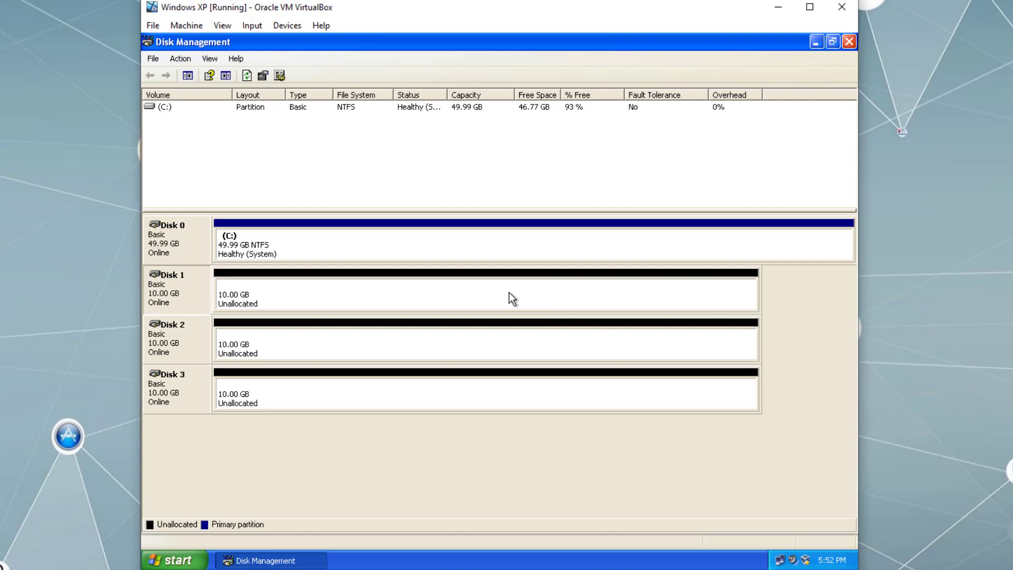
Step: Create a 100 MB primary partition on Disk 1, formatted as NTFS with the volume label New Volume
{"action": "right_click", "coordinate": [443, 295]}
{"action": "left_click", "coordinate": [484, 299]}
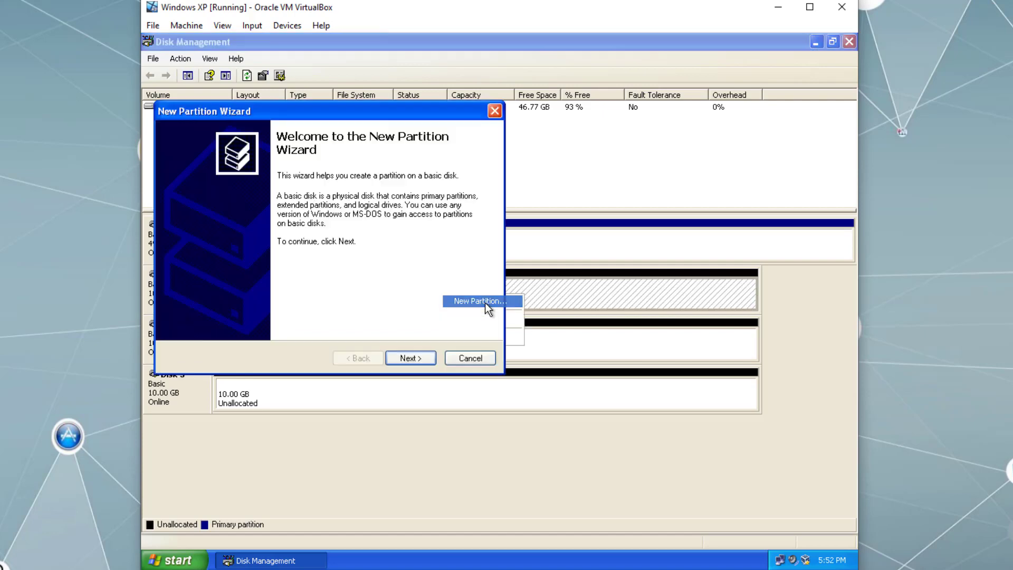
{"action": "left_click", "coordinate": [422, 361]}
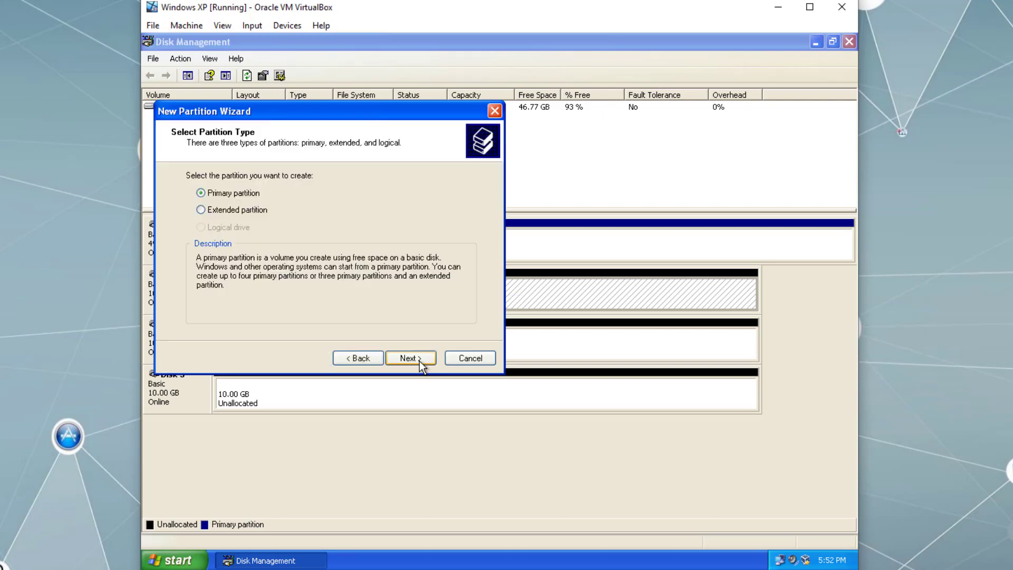
{"action": "left_click_drag", "start_coordinate": [359, 108], "coordinate": [504, 135]}
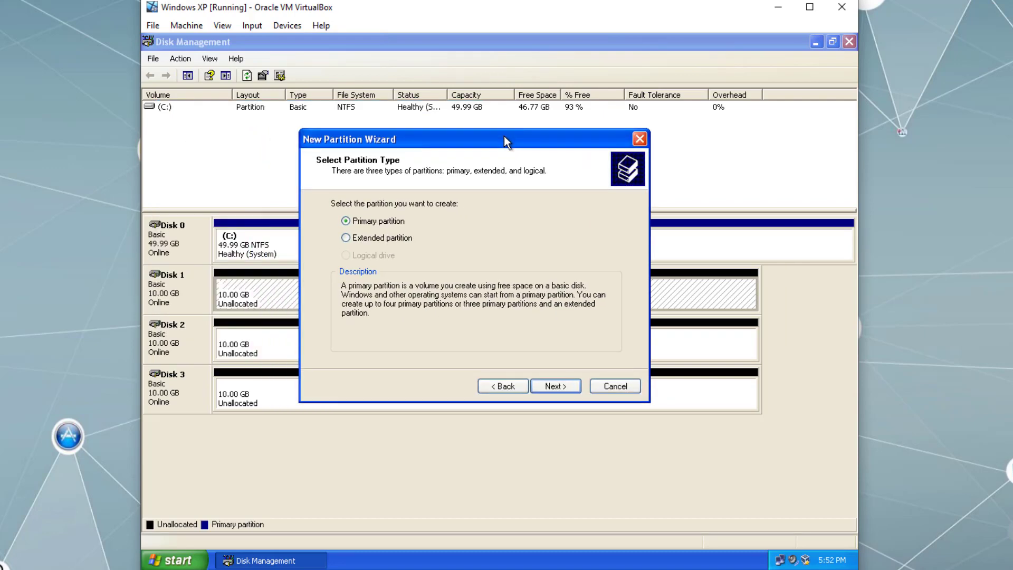
{"action": "left_click", "coordinate": [556, 388]}
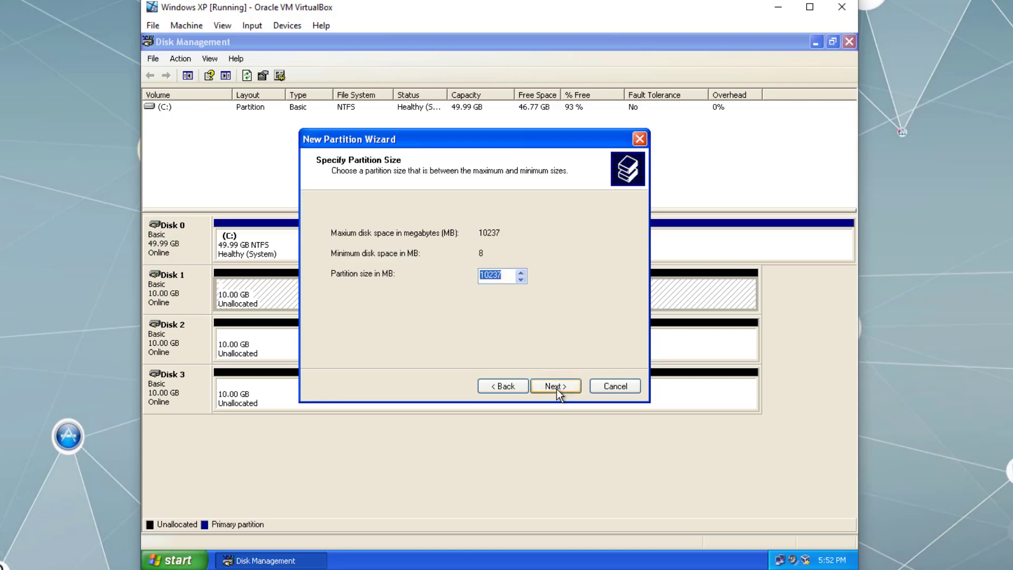
{"action": "type", "text": "100"}
{"action": "left_click", "coordinate": [547, 391]}
{"action": "left_click", "coordinate": [554, 386]}
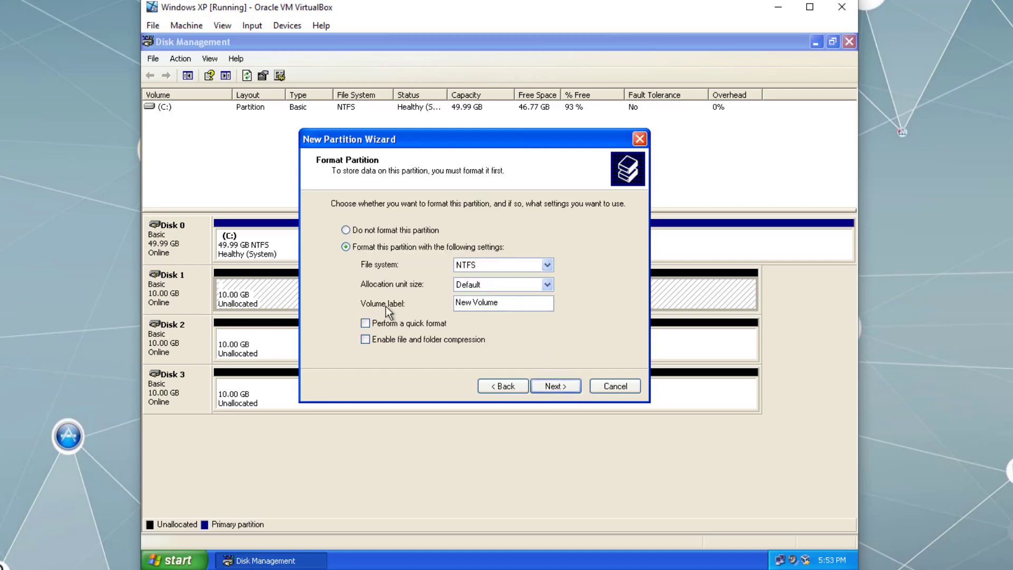
{"action": "left_click", "coordinate": [569, 384]}
{"action": "left_click", "coordinate": [568, 391]}
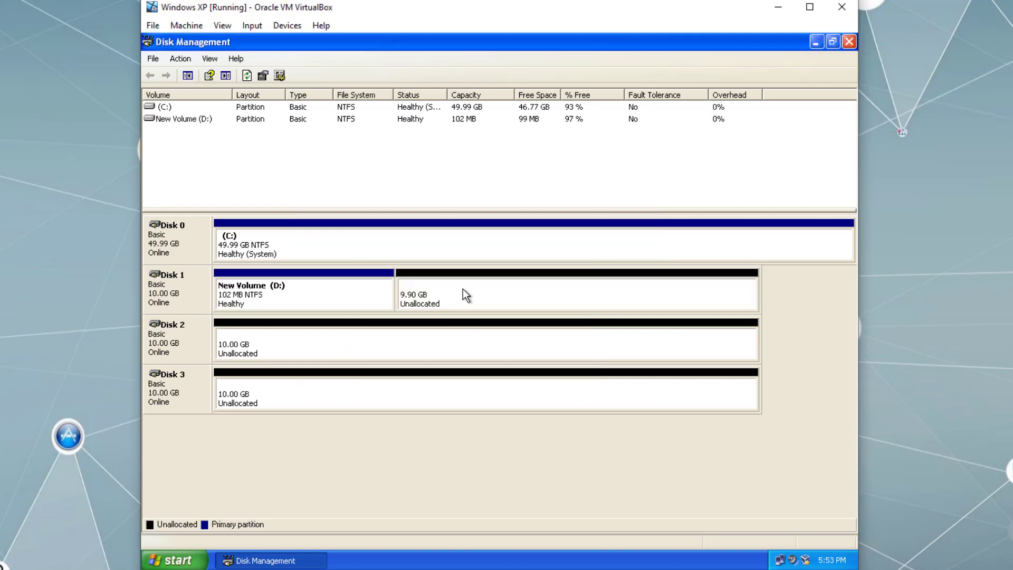
Step: Create a second 100 MB NTFS primary partition labelled New Volume in Disk 1's unallocated space
{"action": "right_click", "coordinate": [462, 289]}
{"action": "left_click", "coordinate": [507, 296]}
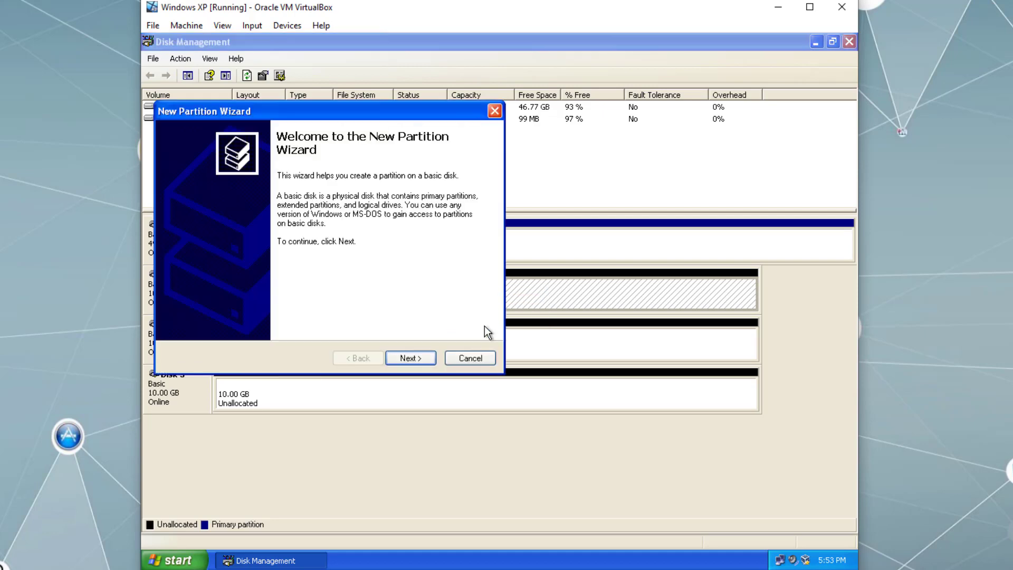
{"action": "left_click", "coordinate": [421, 358]}
{"action": "left_click", "coordinate": [410, 359]}
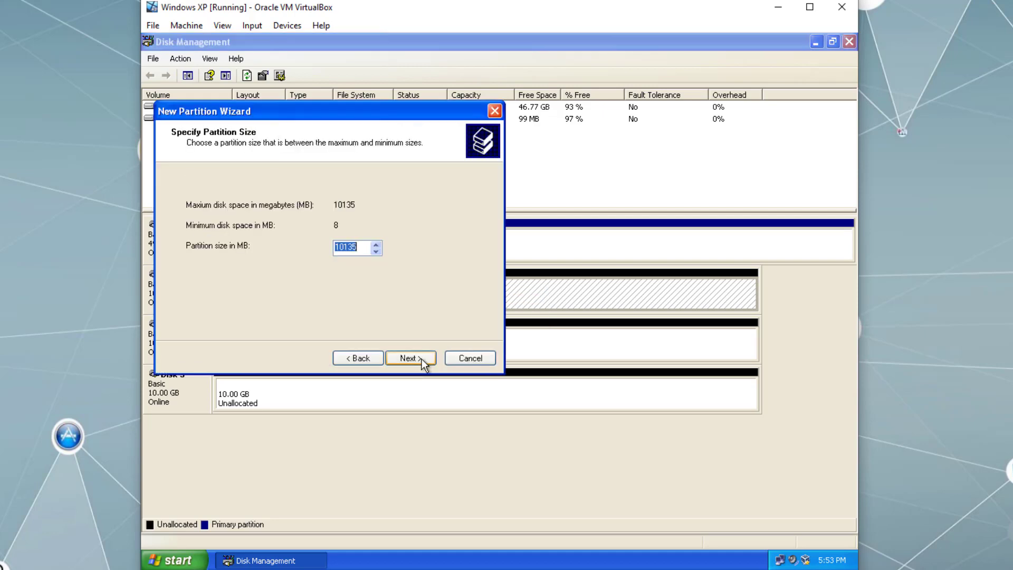
{"action": "type", "text": "100"}
{"action": "left_click", "coordinate": [421, 358]}
{"action": "left_click", "coordinate": [423, 359]}
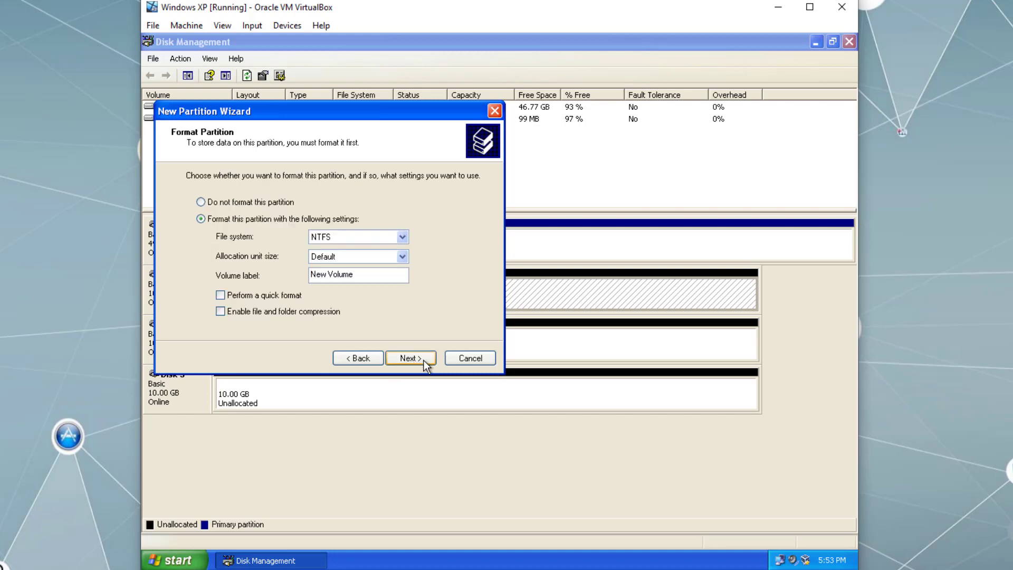
{"action": "left_click", "coordinate": [423, 359]}
{"action": "left_click", "coordinate": [410, 358]}
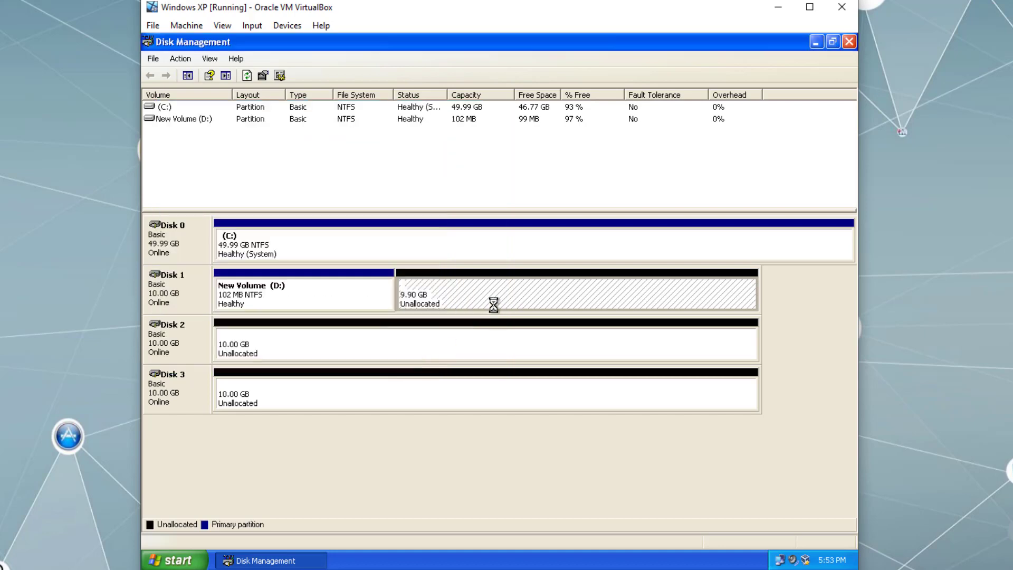
Step: Create a third 100 MB primary partition on Disk 1 with drive letter F, NTFS, label New Volume and quick format
{"action": "right_click", "coordinate": [572, 296]}
{"action": "left_click", "coordinate": [610, 300]}
{"action": "left_click", "coordinate": [411, 358]}
{"action": "left_click", "coordinate": [416, 358]}
{"action": "left_click", "coordinate": [416, 359]}
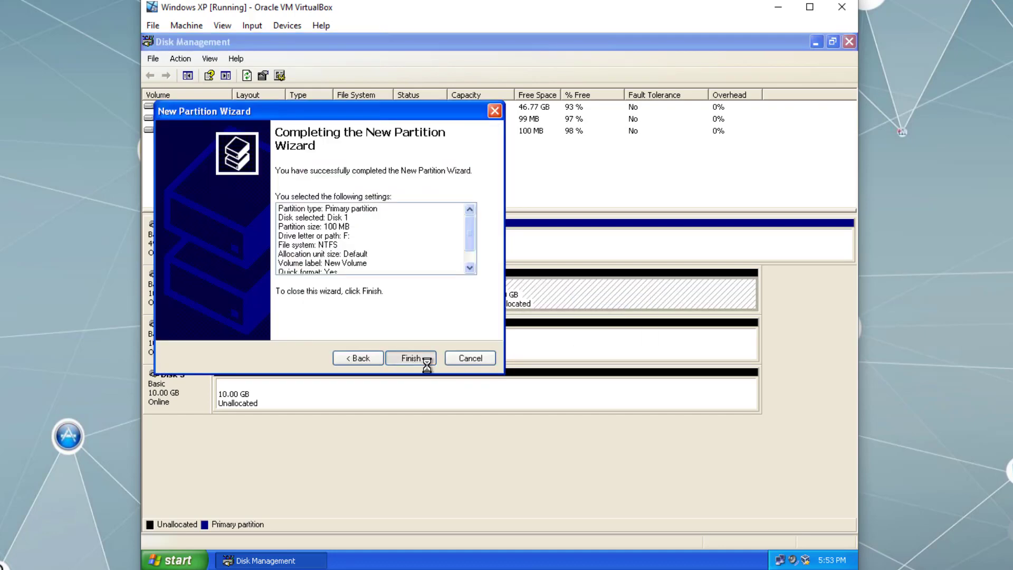
Step: Finish creating the third primary partition and add a fourth 100 MB NTFS primary partition on Disk 1 with drive letter G
{"action": "left_click", "coordinate": [417, 358]}
{"action": "right_click", "coordinate": [607, 296]}
{"action": "left_click", "coordinate": [644, 300]}
{"action": "left_click", "coordinate": [416, 359]}
{"action": "left_click", "coordinate": [422, 359]}
{"action": "left_click", "coordinate": [422, 359]}
{"action": "left_click", "coordinate": [422, 359]}
{"action": "left_click", "coordinate": [422, 359]}
{"action": "left_click", "coordinate": [422, 359]}
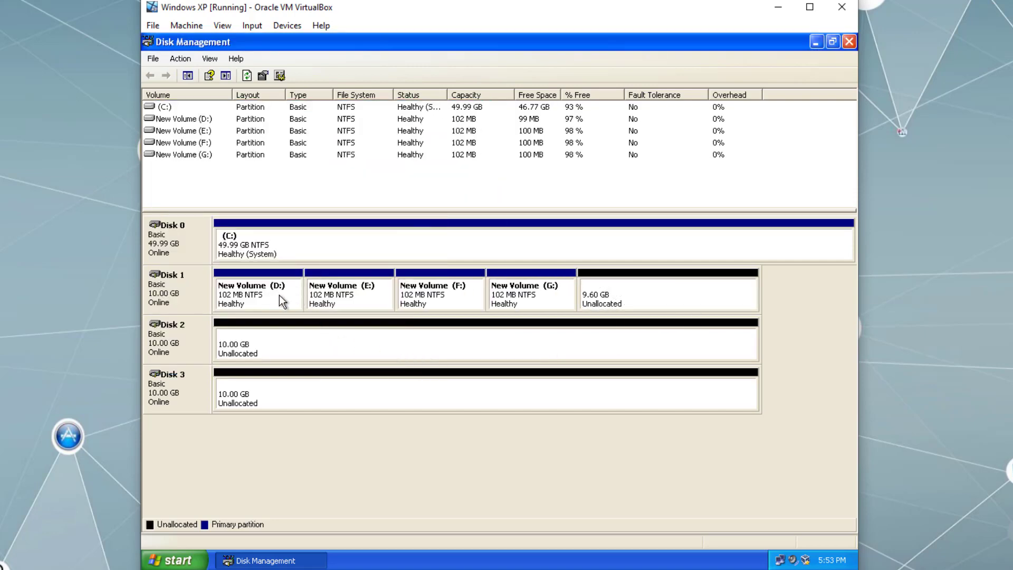
Step: Examine the four primary partitions on Disk 1 and the options offered for its unallocated space
{"action": "left_click", "coordinate": [370, 295]}
{"action": "left_click", "coordinate": [433, 292]}
{"action": "left_click", "coordinate": [533, 292]}
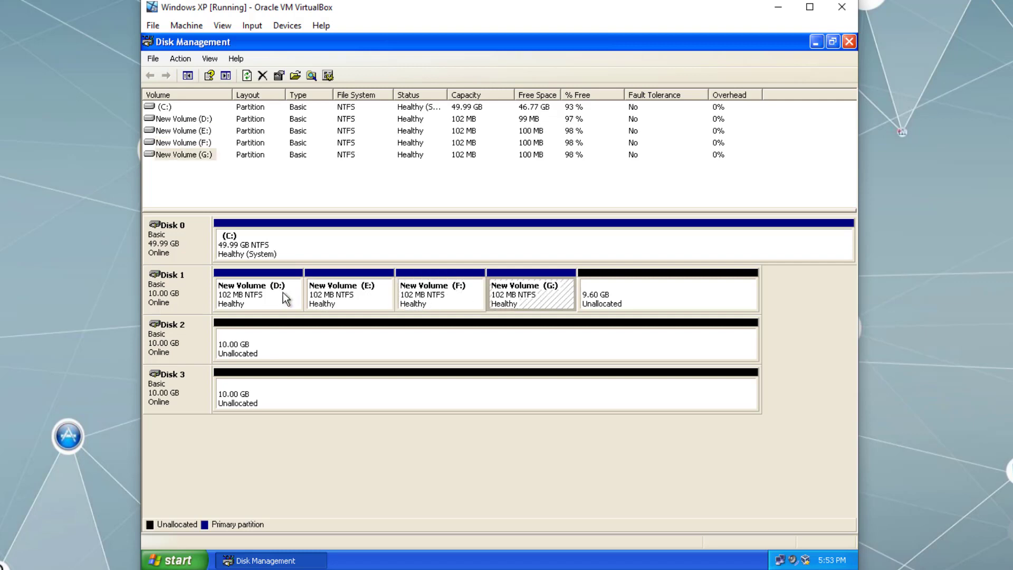
{"action": "left_click", "coordinate": [283, 293]}
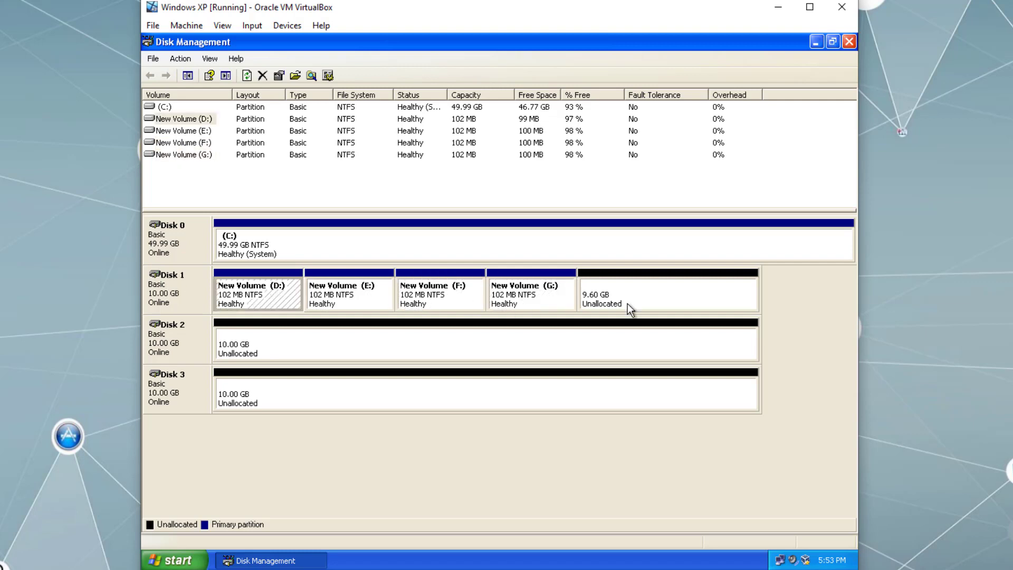
{"action": "right_click", "coordinate": [661, 293]}
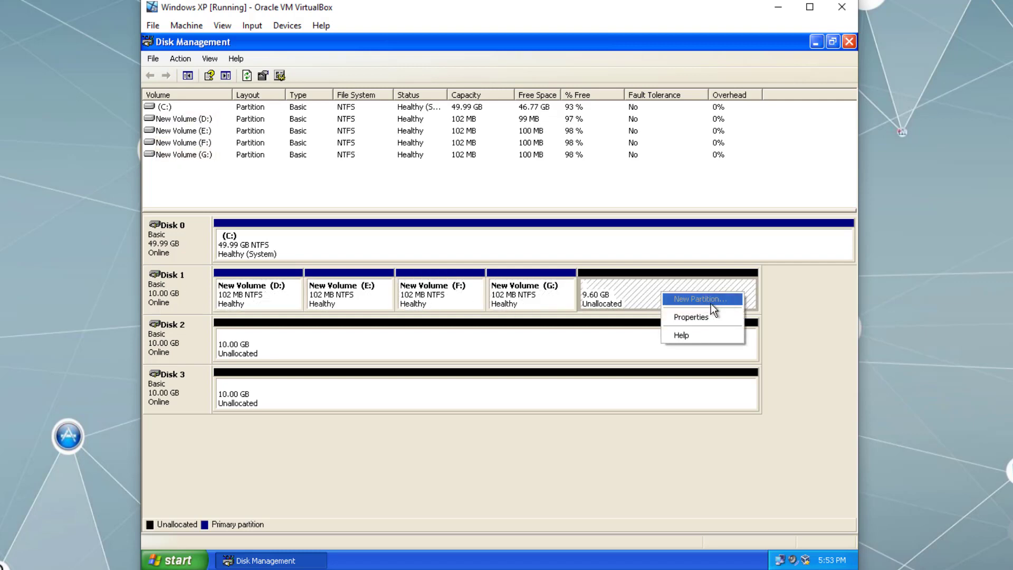
{"action": "left_click", "coordinate": [632, 289]}
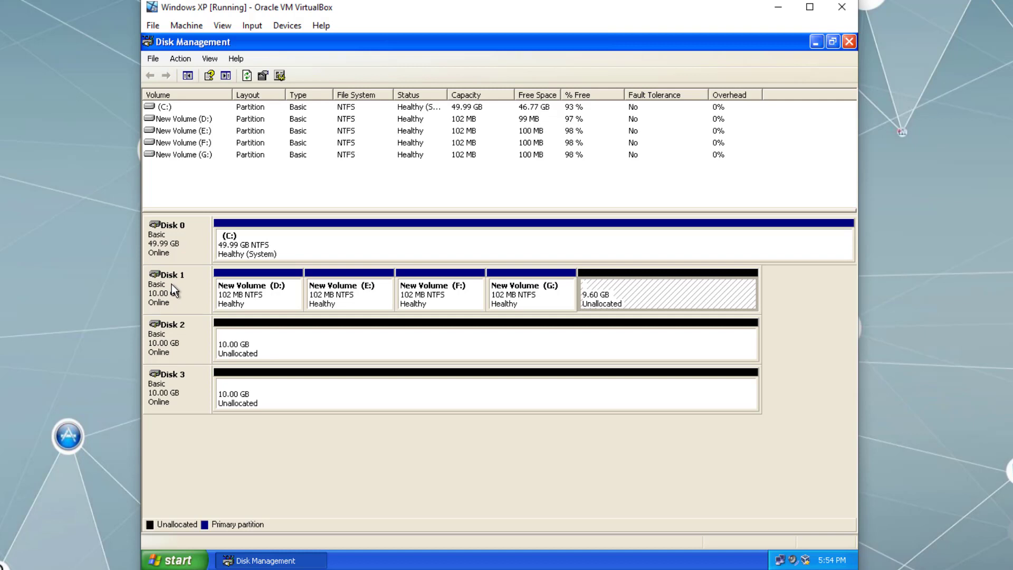
Step: Delete the primary partition New Volume (G:) from Disk 1
{"action": "right_click", "coordinate": [556, 294]}
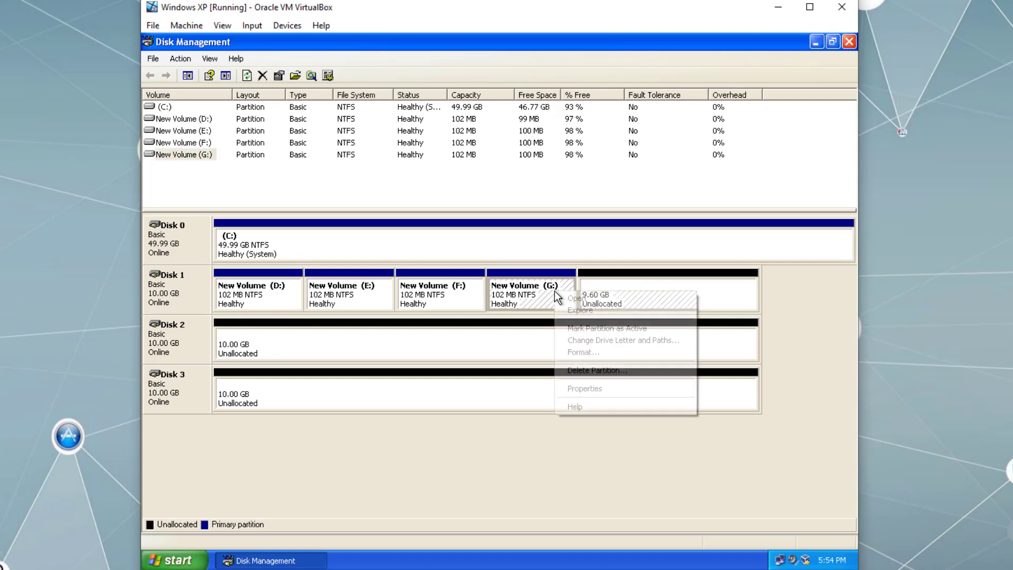
{"action": "left_click", "coordinate": [587, 371]}
{"action": "left_click", "coordinate": [472, 339]}
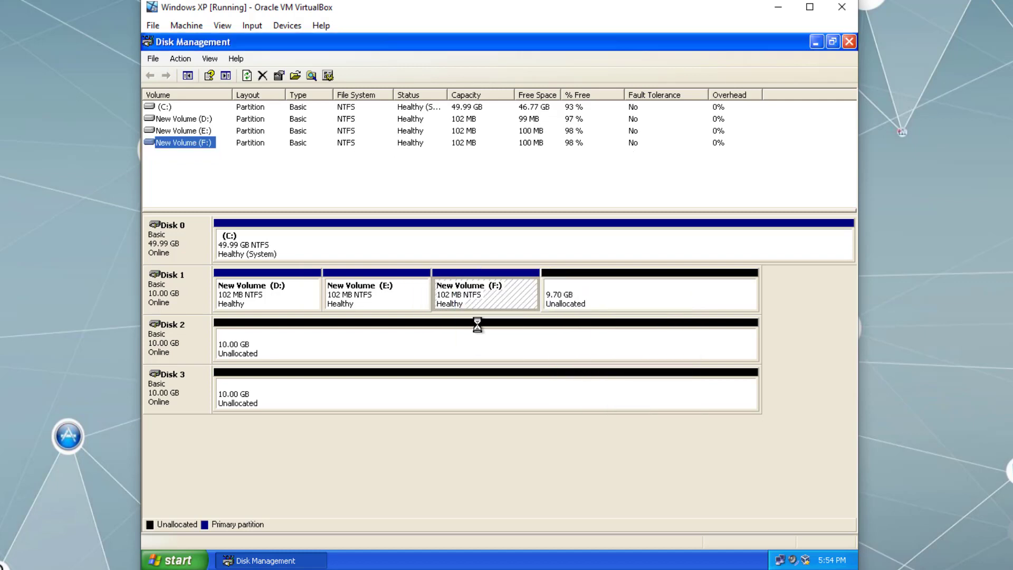
Step: Create an extended partition of 9931 MB from all of the unallocated space on Disk 1
{"action": "left_click", "coordinate": [601, 292]}
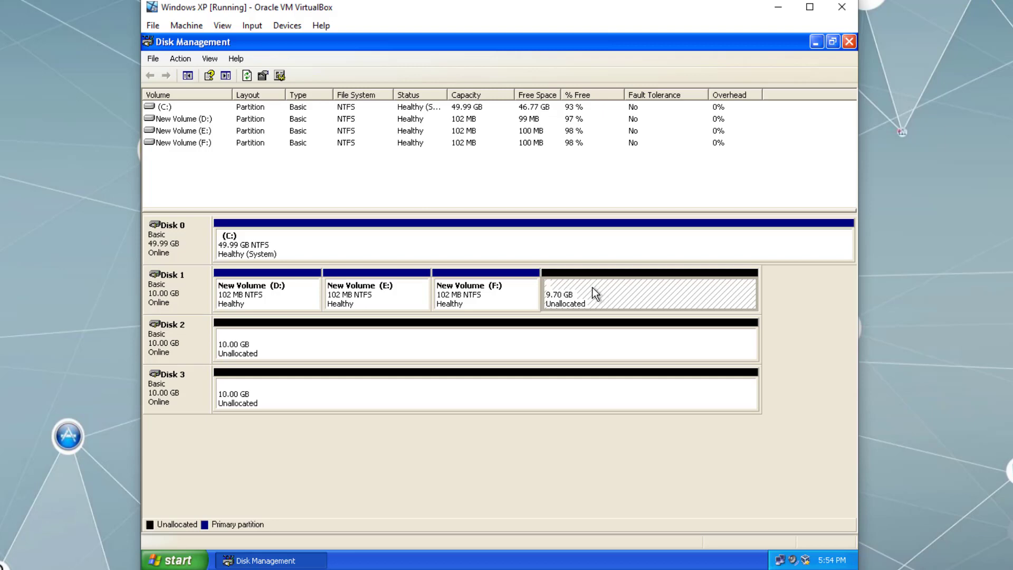
{"action": "right_click", "coordinate": [592, 287]}
{"action": "left_click", "coordinate": [635, 294]}
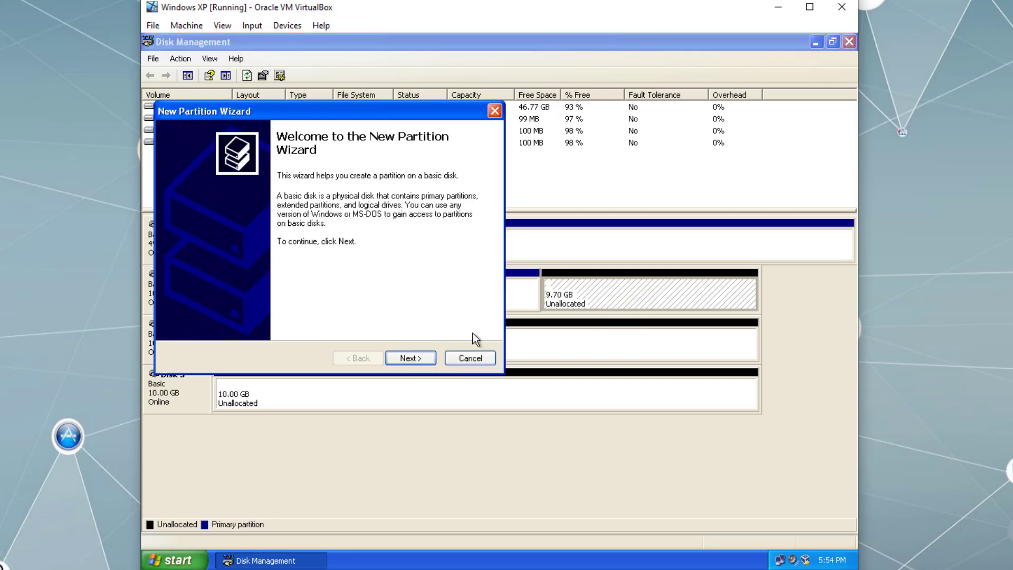
{"action": "left_click", "coordinate": [422, 358]}
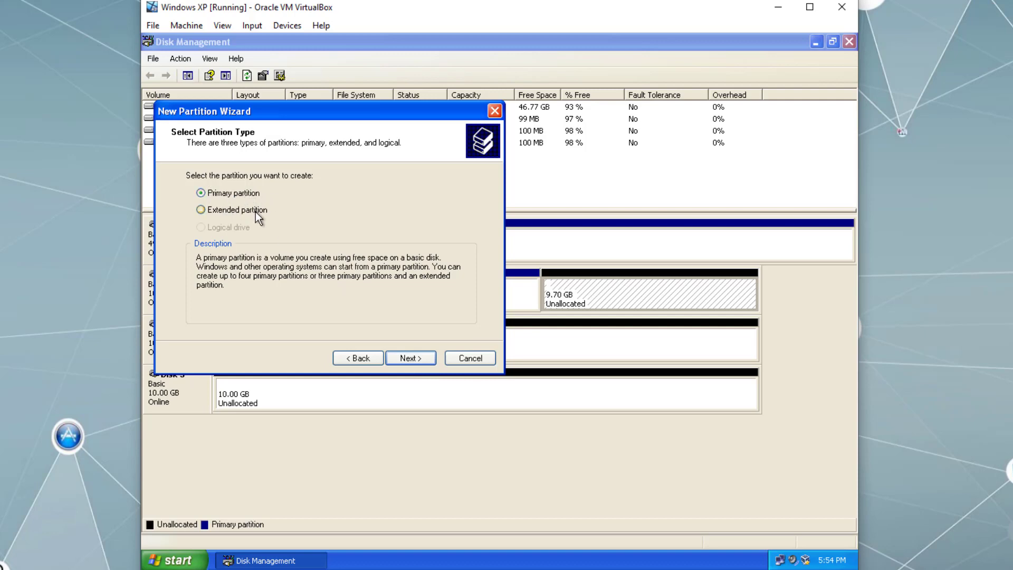
{"action": "left_click_drag", "start_coordinate": [300, 109], "coordinate": [318, 75]}
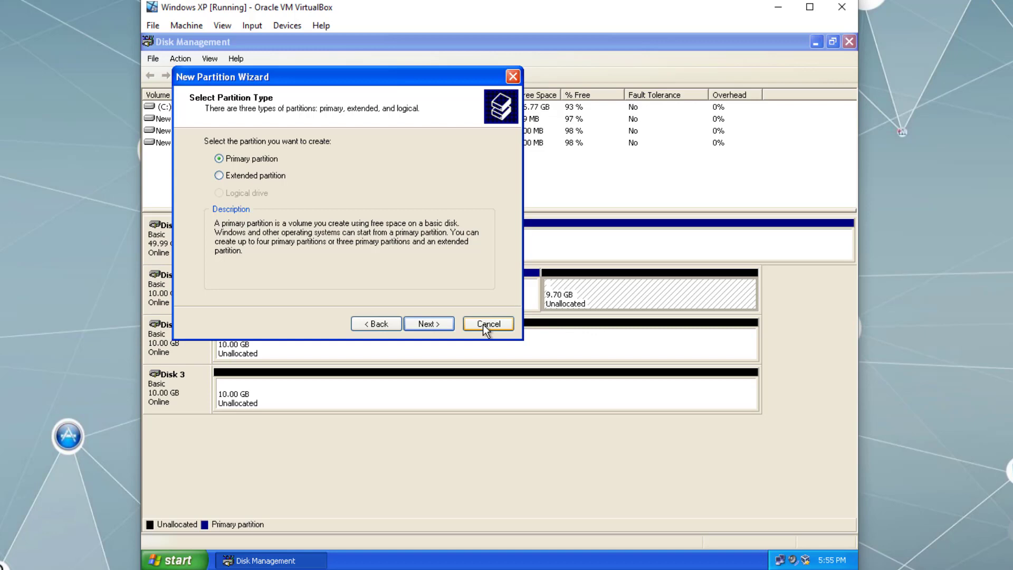
{"action": "left_click", "coordinate": [226, 214]}
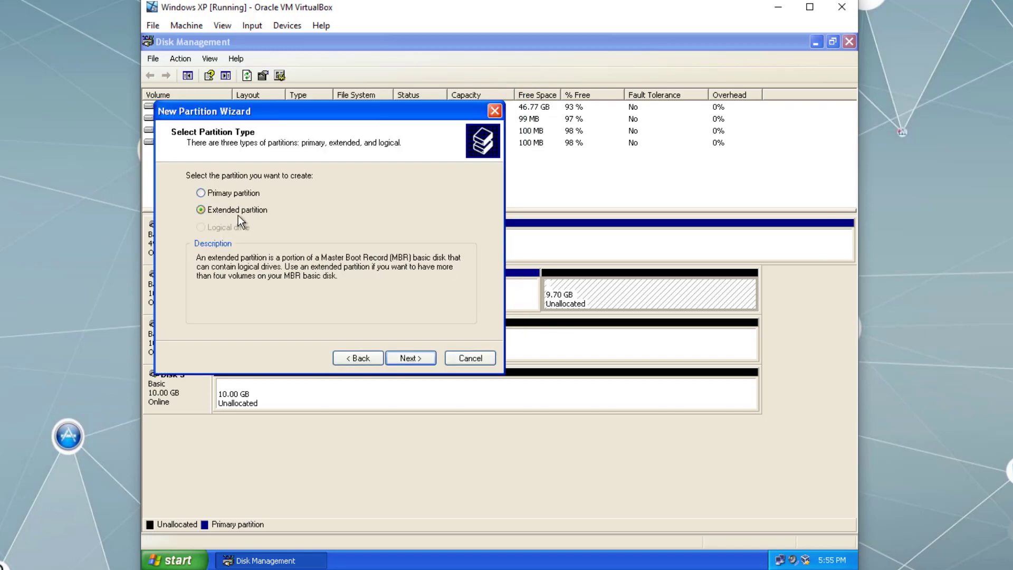
{"action": "left_click", "coordinate": [420, 357]}
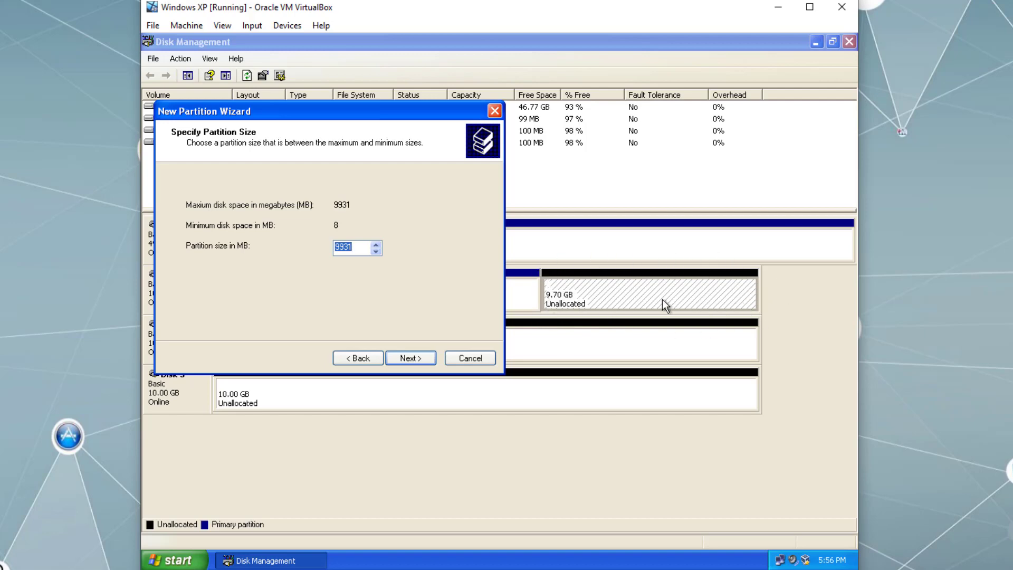
{"action": "left_click", "coordinate": [423, 359]}
{"action": "left_click", "coordinate": [423, 358]}
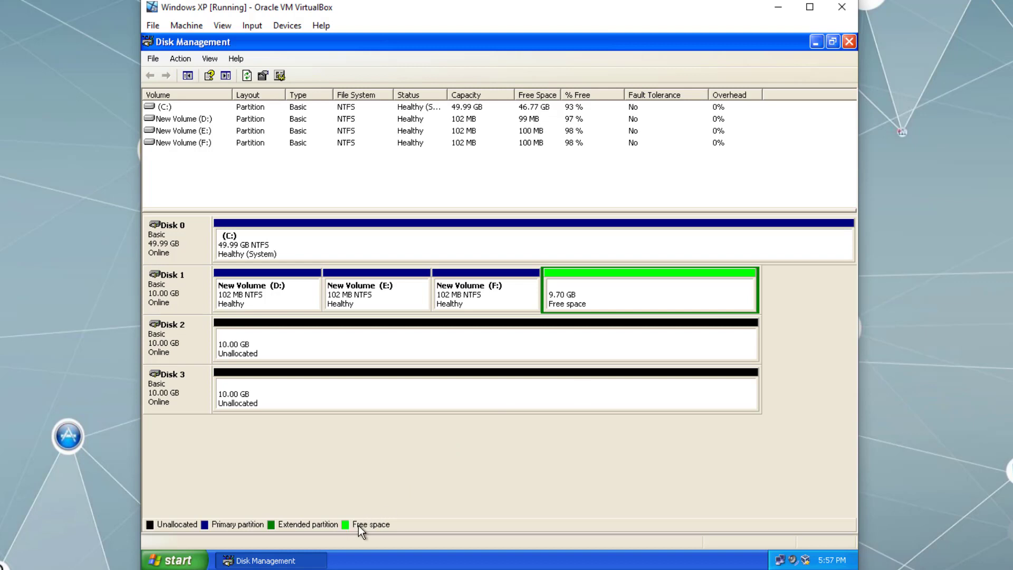
Step: Create a 100 MB NTFS logical drive labelled New Volume with drive letter G in Disk 1's extended partition
{"action": "right_click", "coordinate": [603, 298]}
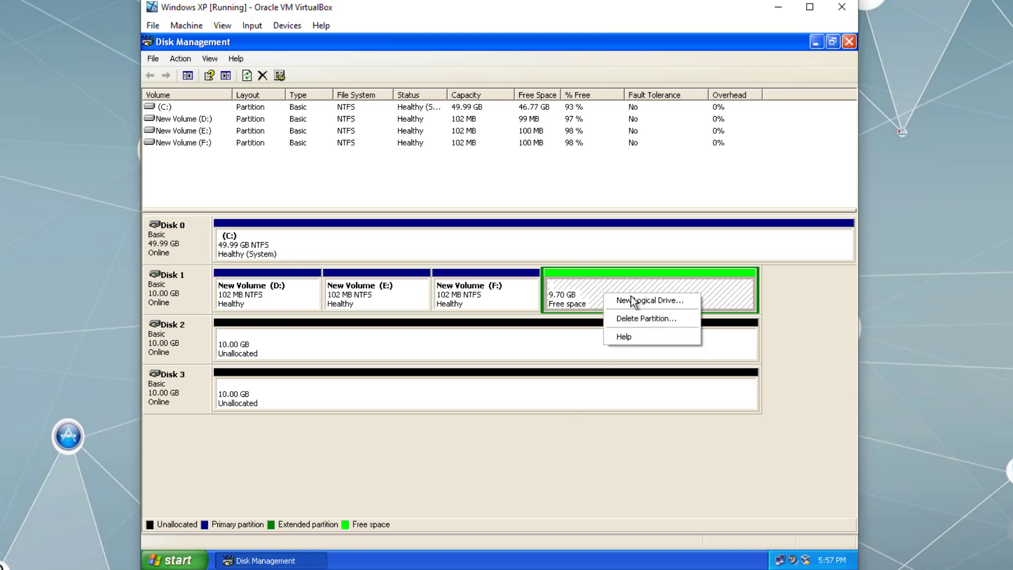
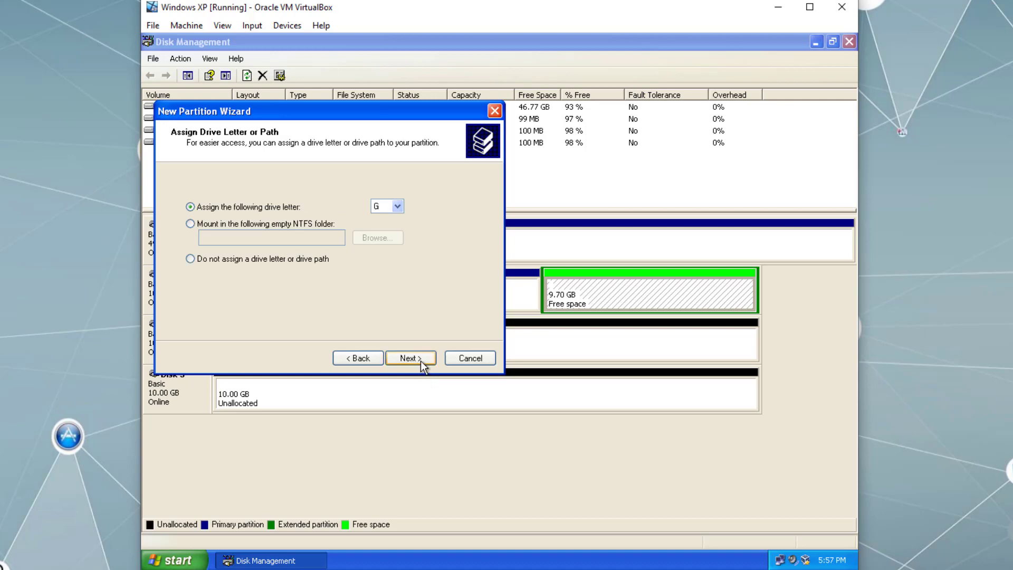
{"action": "left_click", "coordinate": [420, 360]}
{"action": "left_click", "coordinate": [422, 361]}
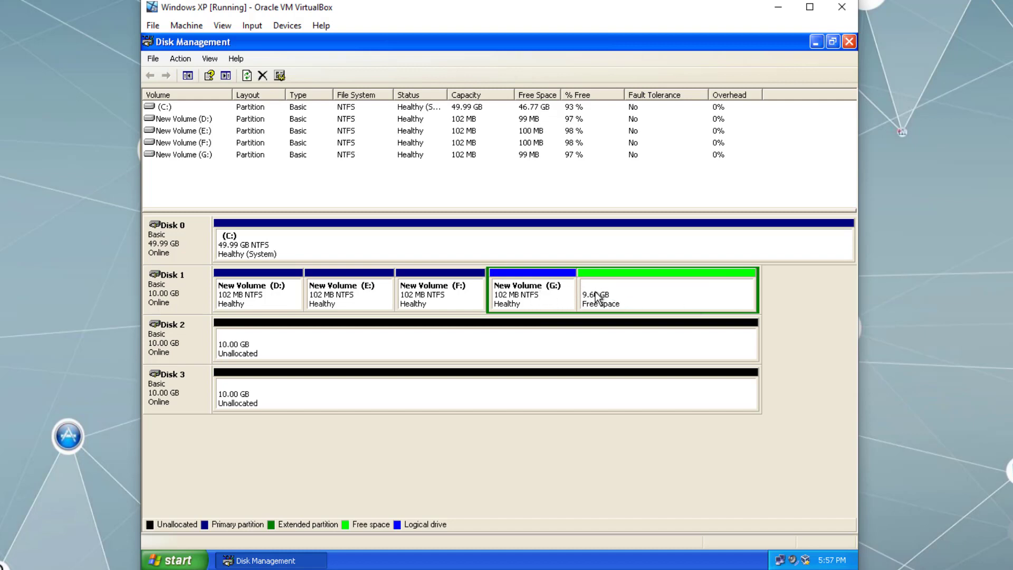
Step: Create a second 100 MB logical drive in Disk 1's free space with drive letter H, NTFS and label New Volume
{"action": "right_click", "coordinate": [628, 285]}
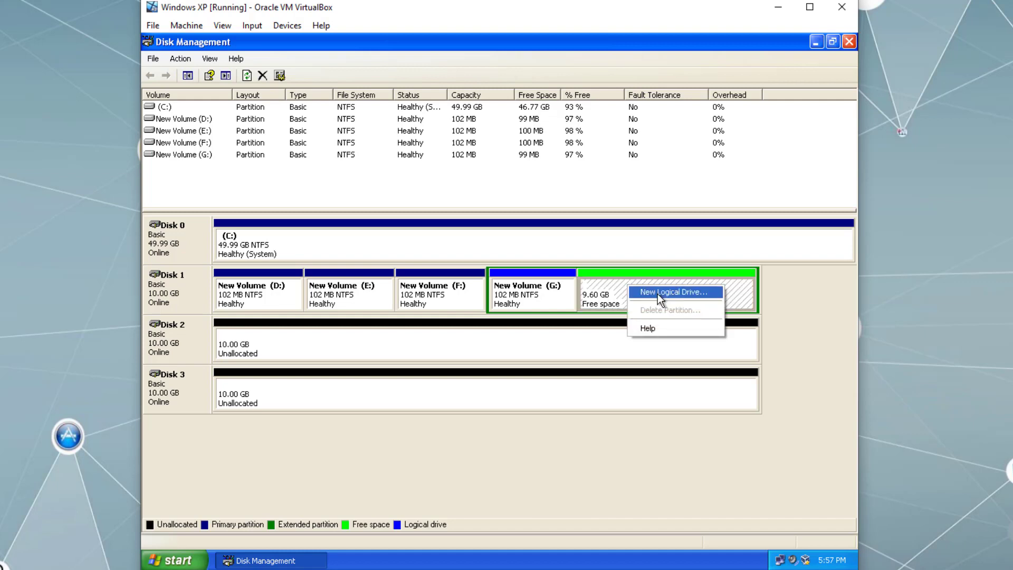
{"action": "left_click", "coordinate": [674, 292]}
{"action": "left_click", "coordinate": [417, 359]}
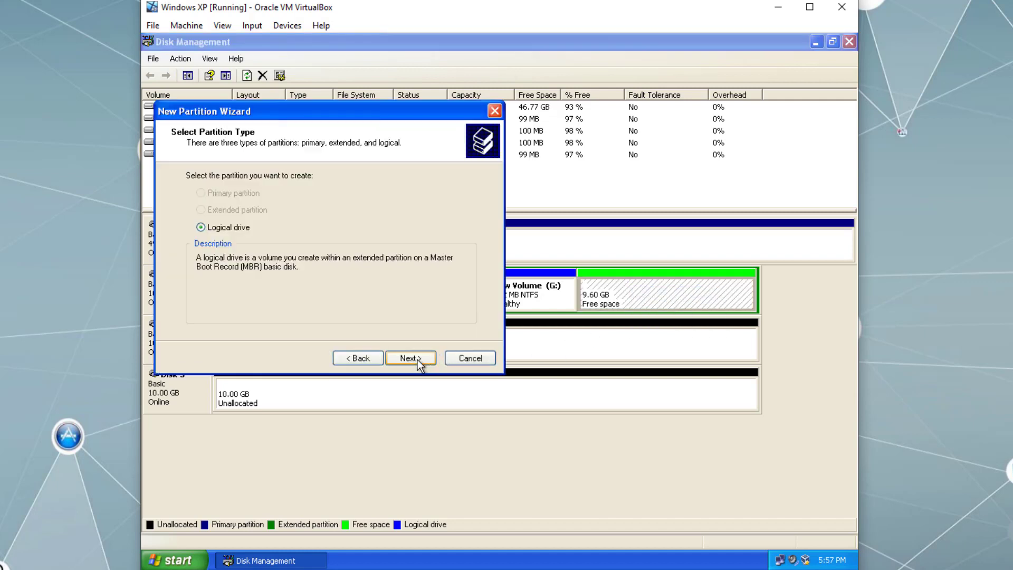
{"action": "left_click", "coordinate": [417, 359]}
{"action": "type", "text": "100"}
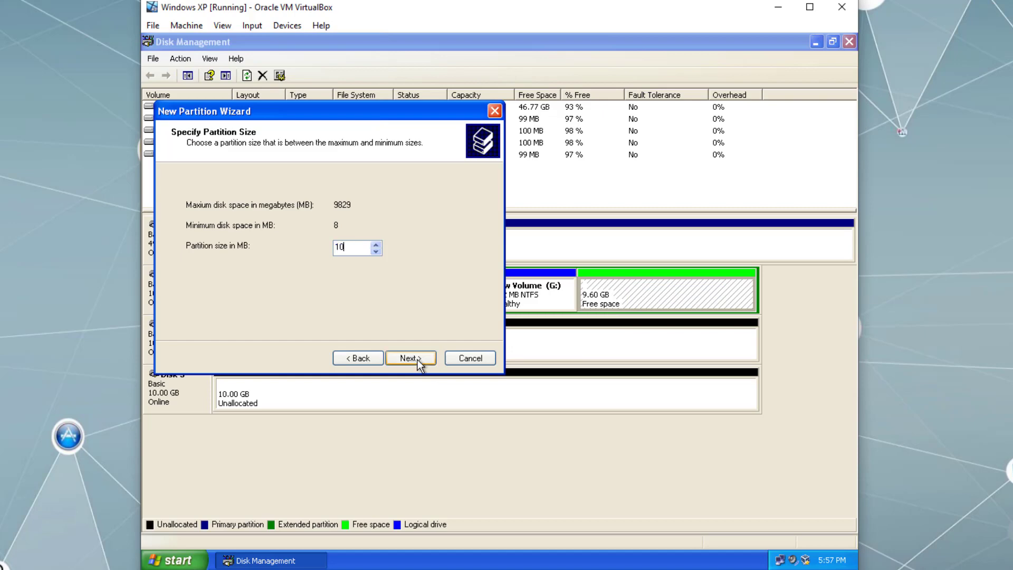
{"action": "left_click", "coordinate": [435, 356]}
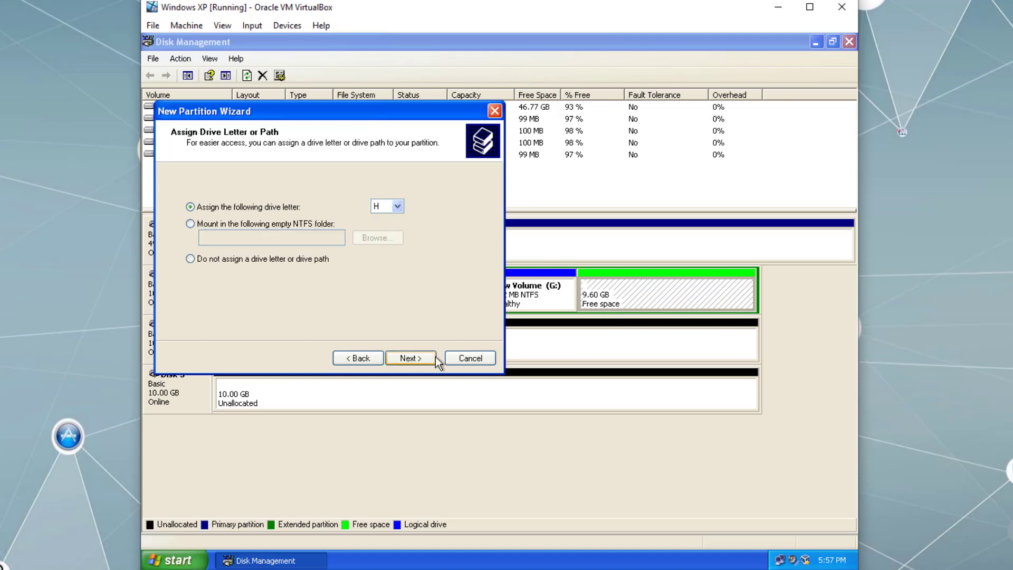
{"action": "left_click", "coordinate": [422, 357]}
{"action": "left_click", "coordinate": [415, 362]}
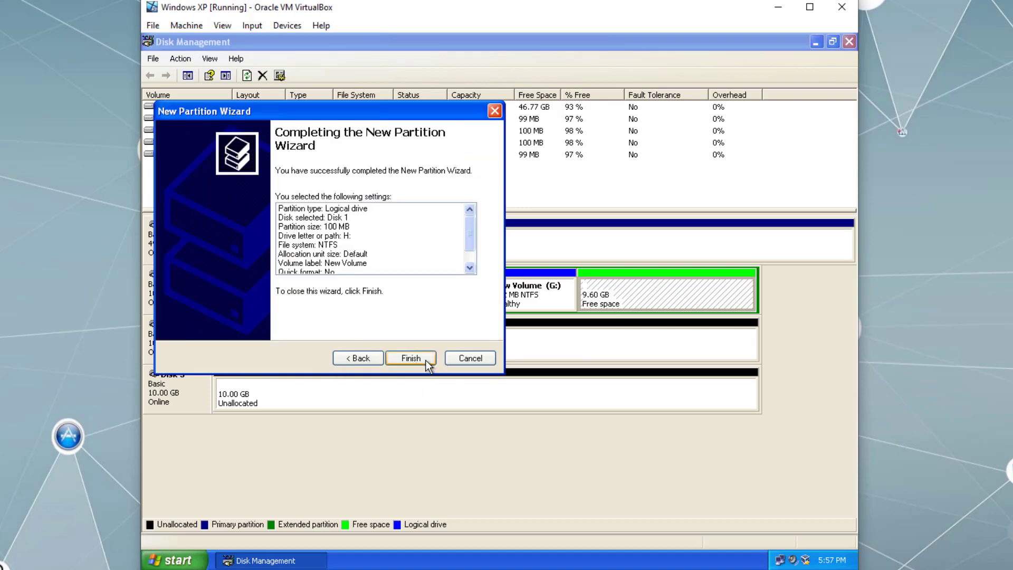
{"action": "left_click", "coordinate": [423, 361]}
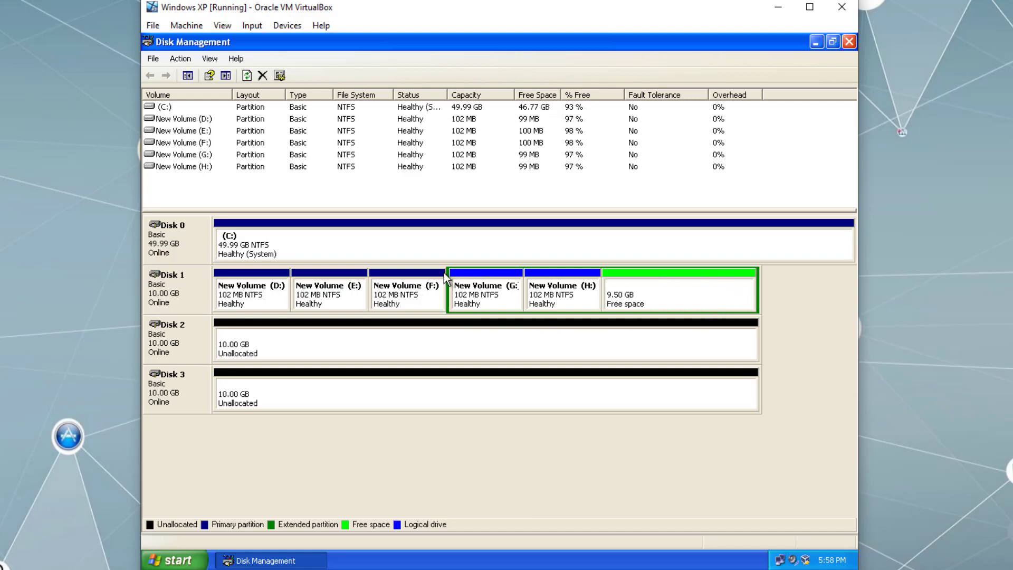
Step: Inspect the logical drives G and H inside Disk 1's extended partition
{"action": "left_click", "coordinate": [497, 289]}
{"action": "left_click", "coordinate": [586, 294]}
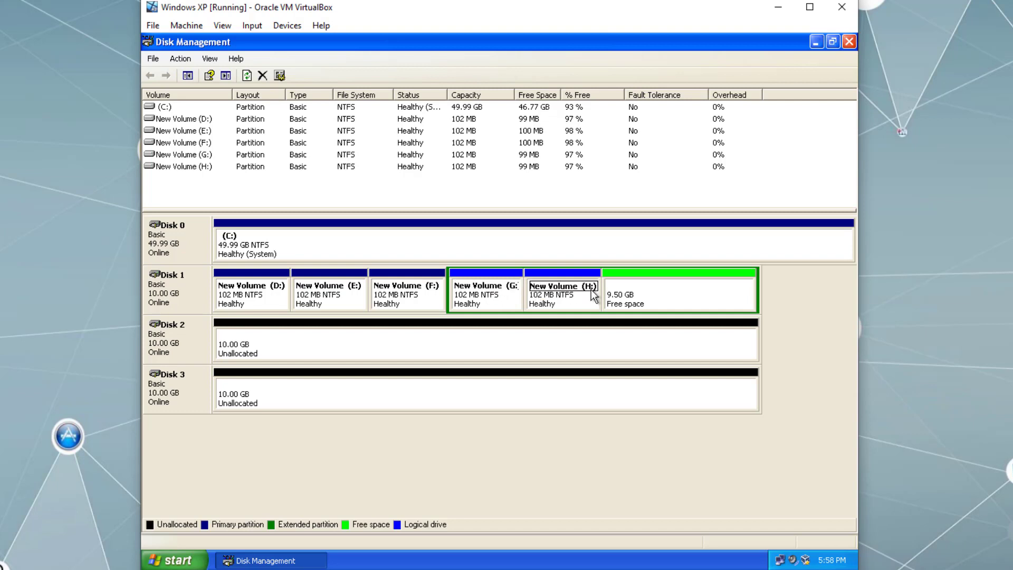
{"action": "left_click", "coordinate": [495, 295]}
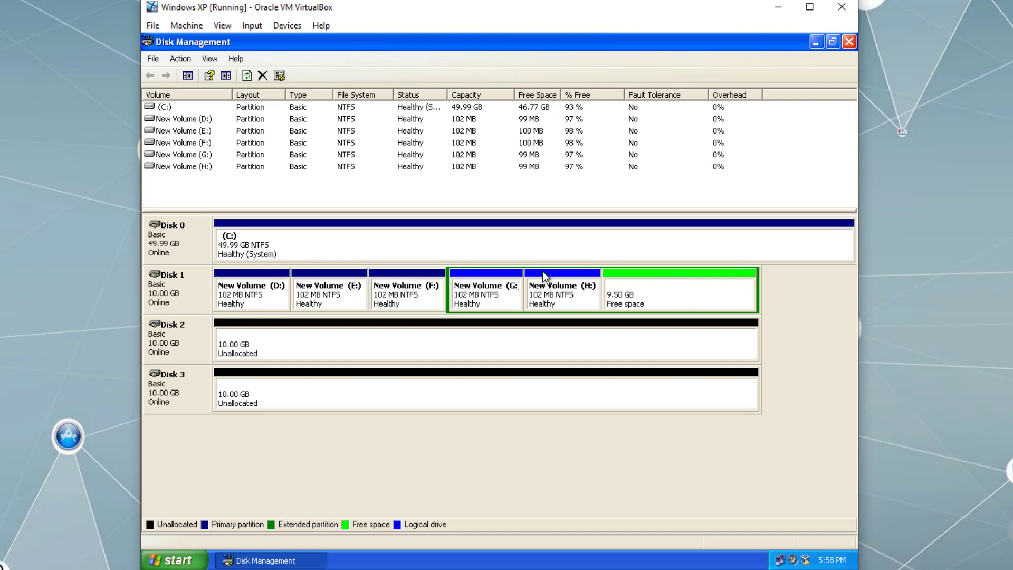
Step: Create a third 100 MB logical drive in Disk 1's free space with drive letter I, NTFS and label New Volume
{"action": "right_click", "coordinate": [670, 290]}
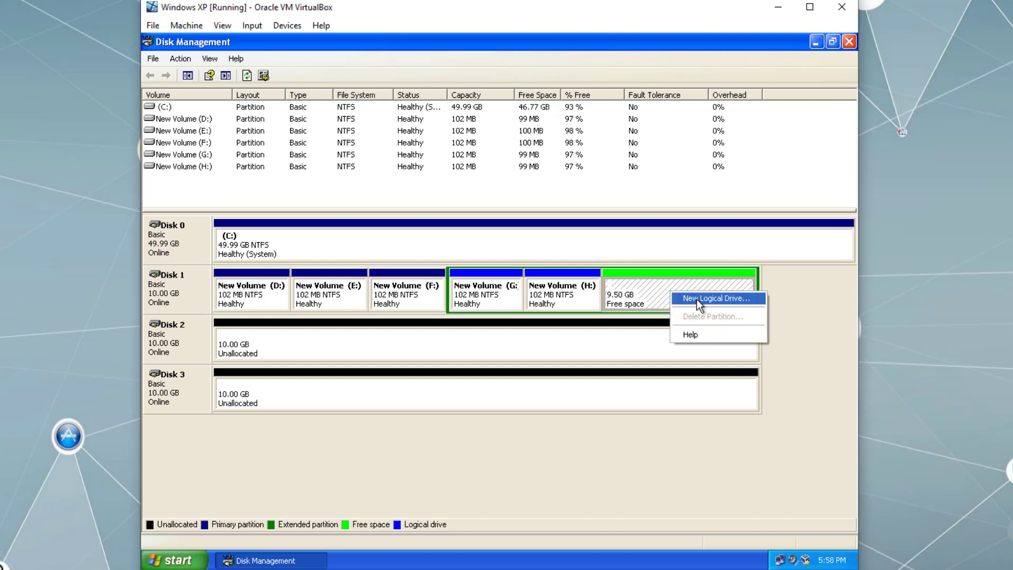
{"action": "right_click", "coordinate": [649, 291]}
{"action": "left_click", "coordinate": [713, 300]}
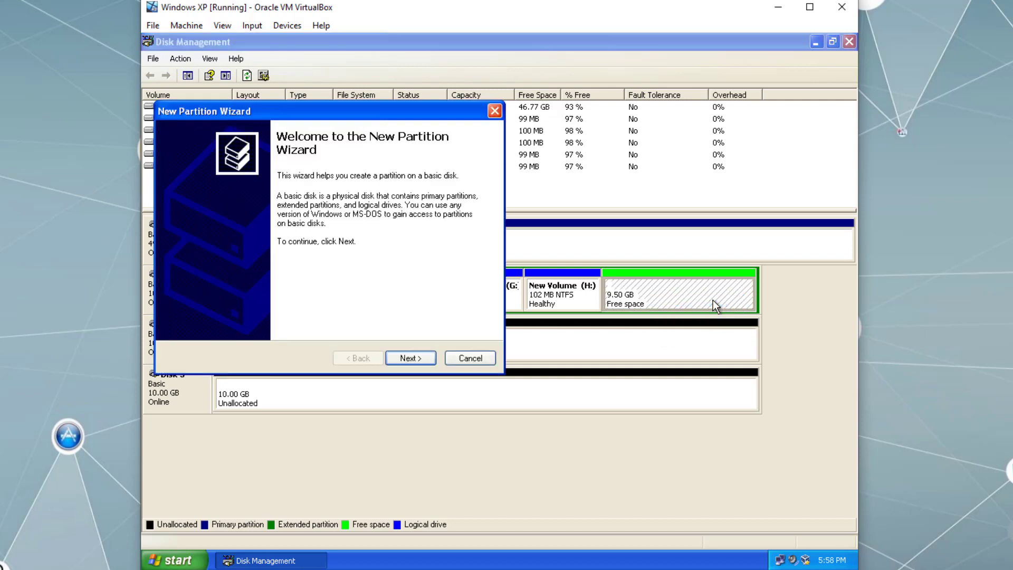
{"action": "left_click", "coordinate": [417, 360]}
{"action": "left_click", "coordinate": [418, 359]}
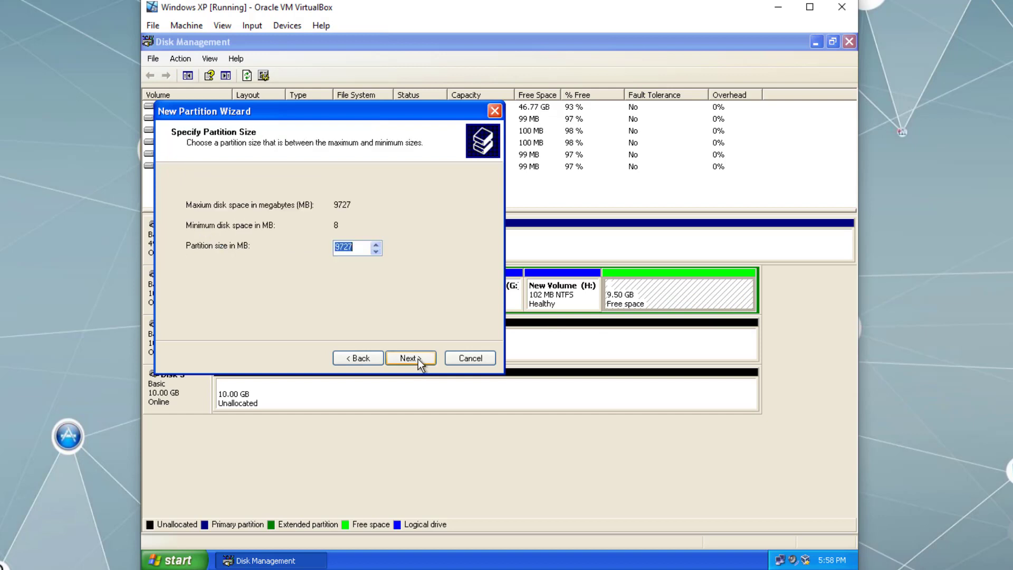
{"action": "type", "text": "100"}
{"action": "left_click", "coordinate": [407, 359]}
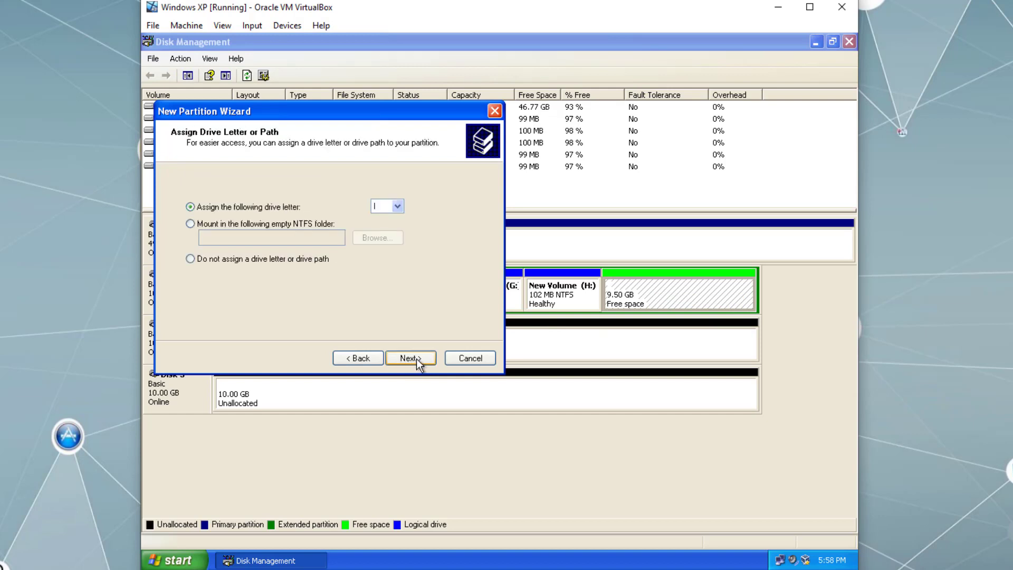
{"action": "left_click", "coordinate": [424, 359]}
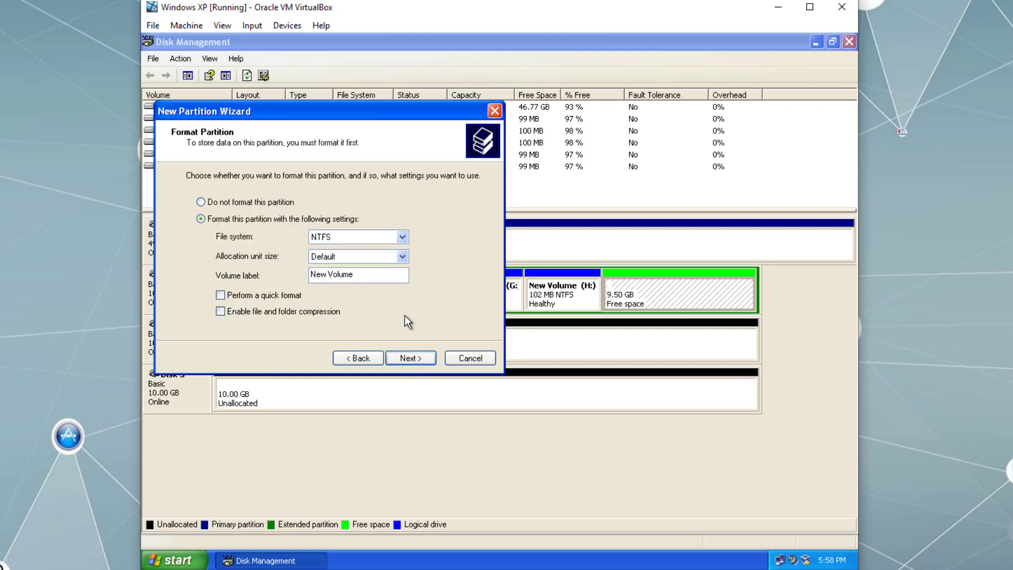
{"action": "left_click", "coordinate": [381, 236]}
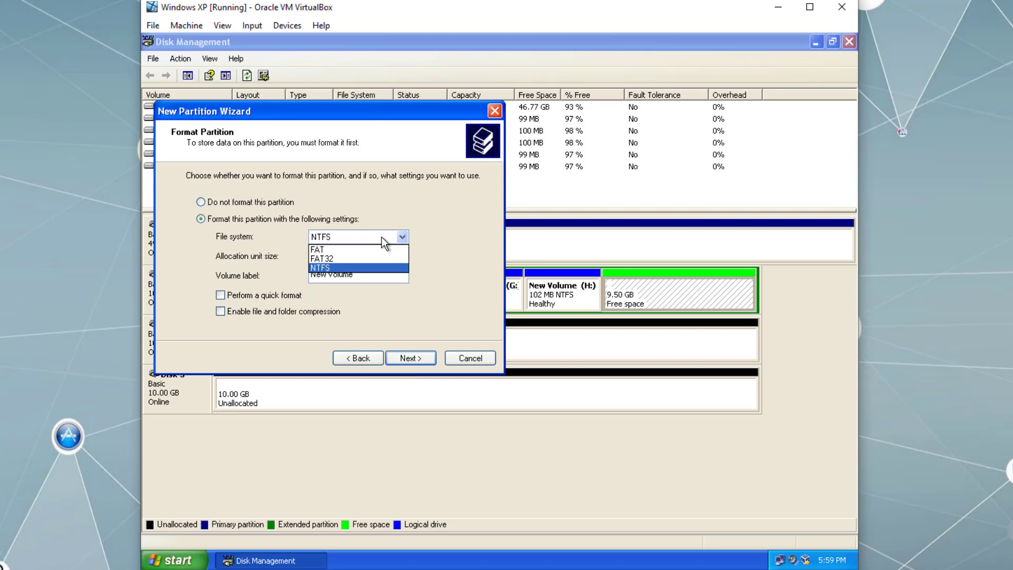
{"action": "left_click", "coordinate": [337, 268]}
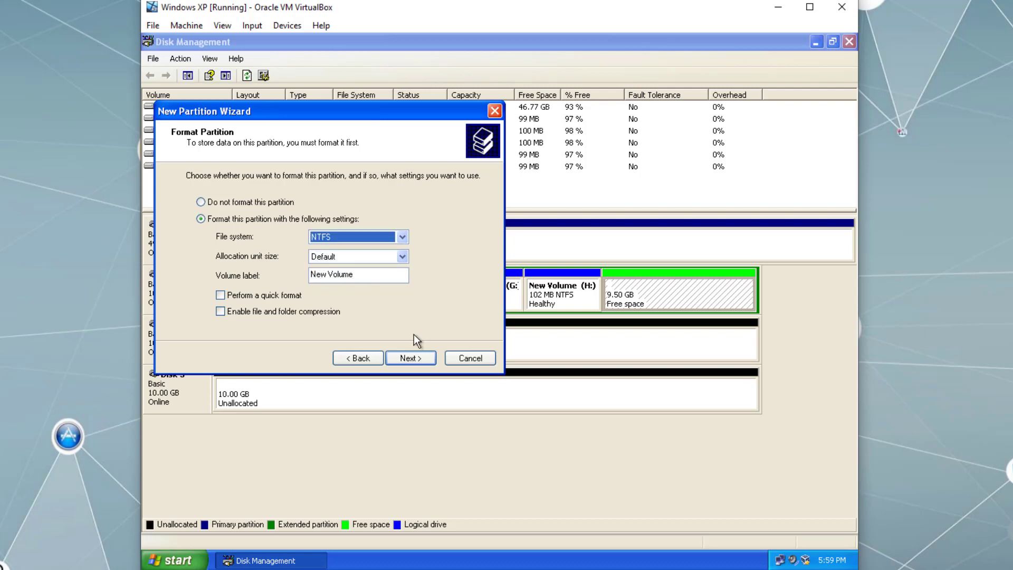
{"action": "left_click", "coordinate": [409, 362]}
{"action": "left_click", "coordinate": [428, 357]}
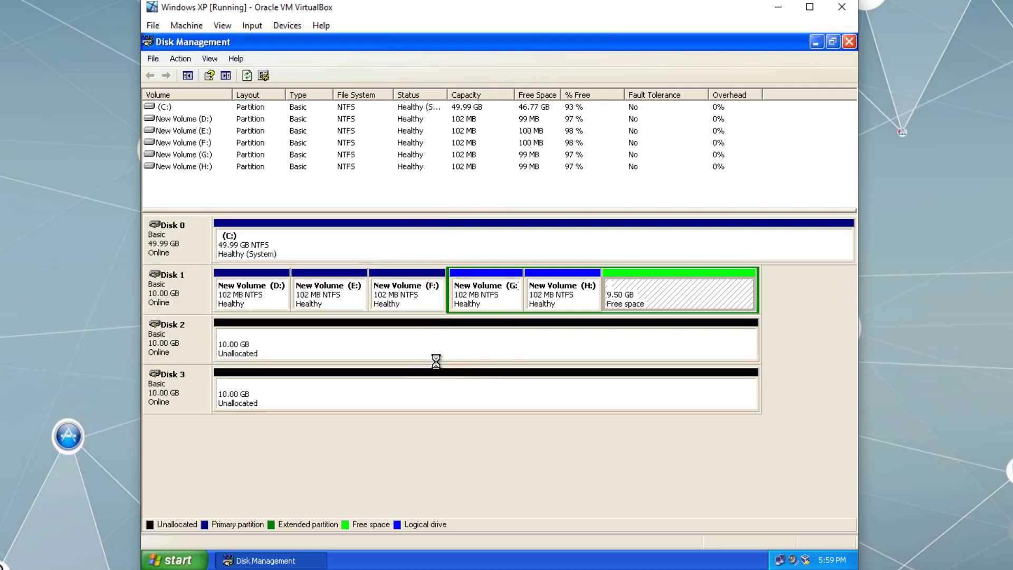
{"action": "left_click", "coordinate": [566, 291]}
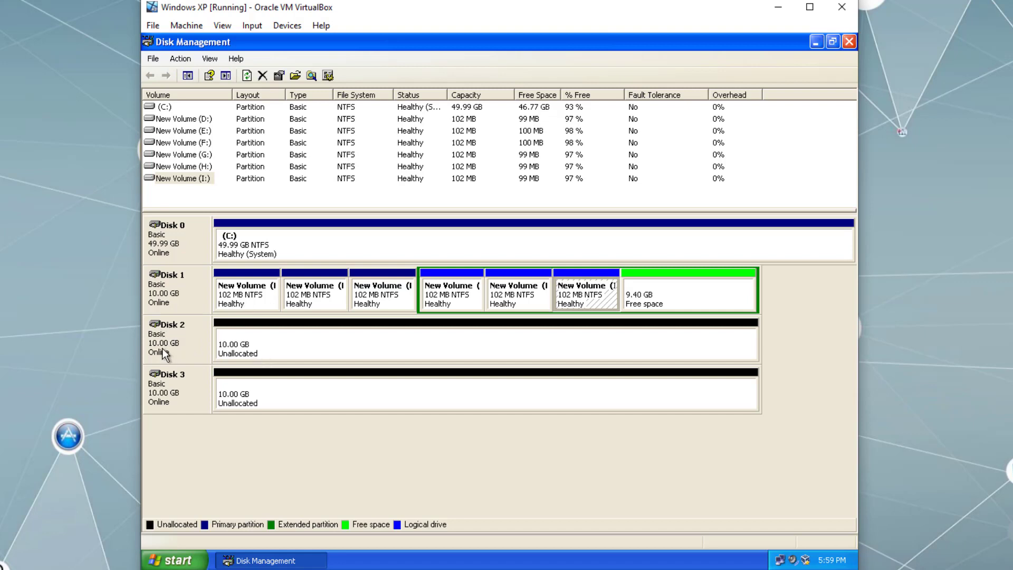
Step: Create an NTFS primary partition of about 5.12 GB in Disk 2's unallocated space with drive letter J and label New Volume
{"action": "left_click", "coordinate": [252, 338]}
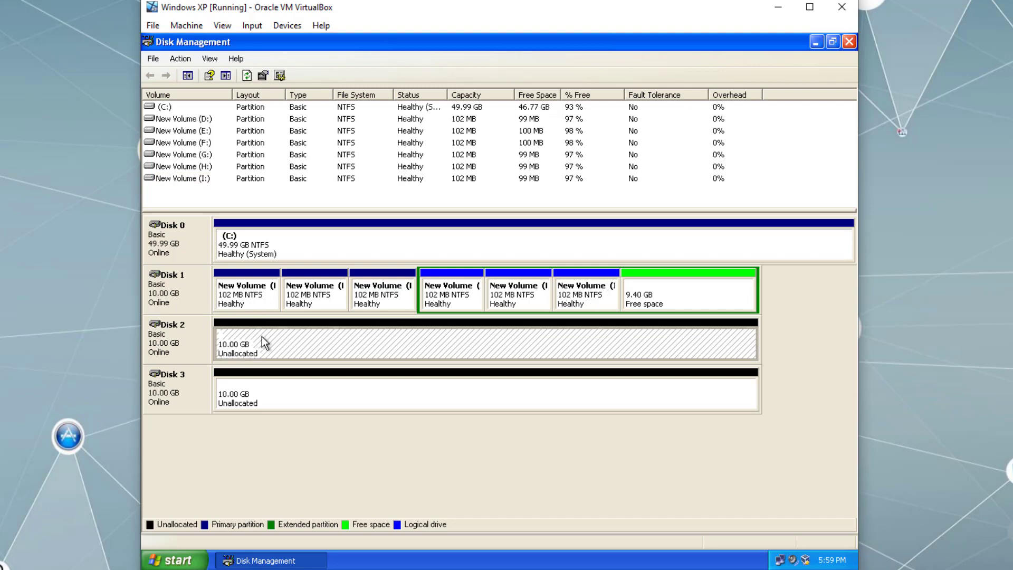
{"action": "right_click", "coordinate": [287, 344]}
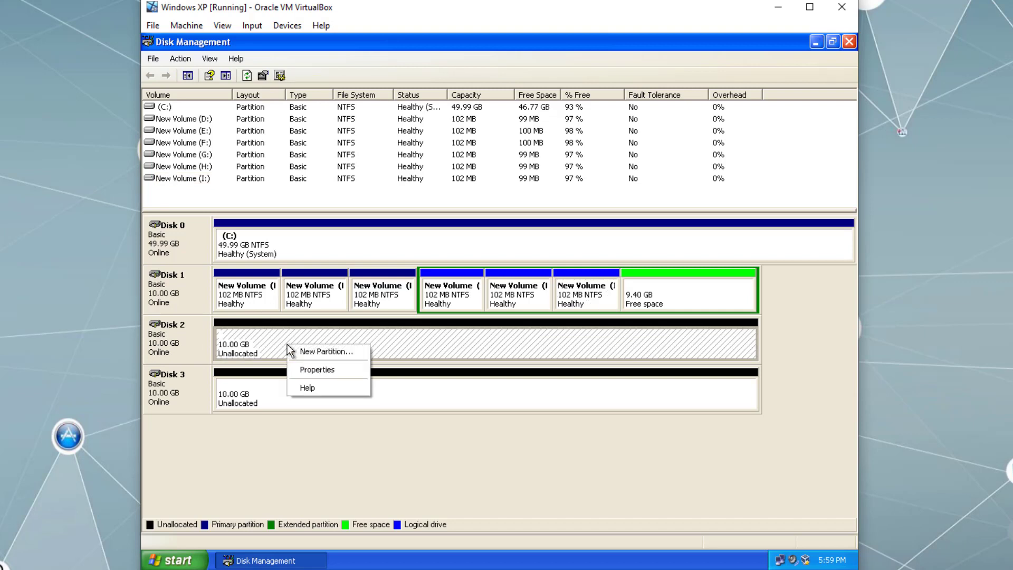
{"action": "left_click", "coordinate": [342, 351]}
{"action": "left_click", "coordinate": [422, 357]}
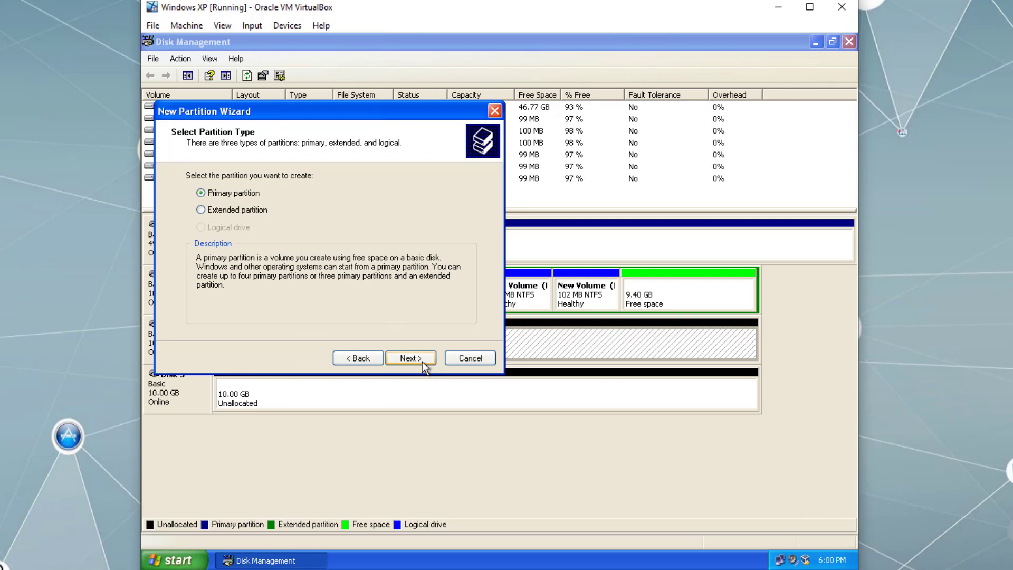
{"action": "left_click", "coordinate": [421, 359]}
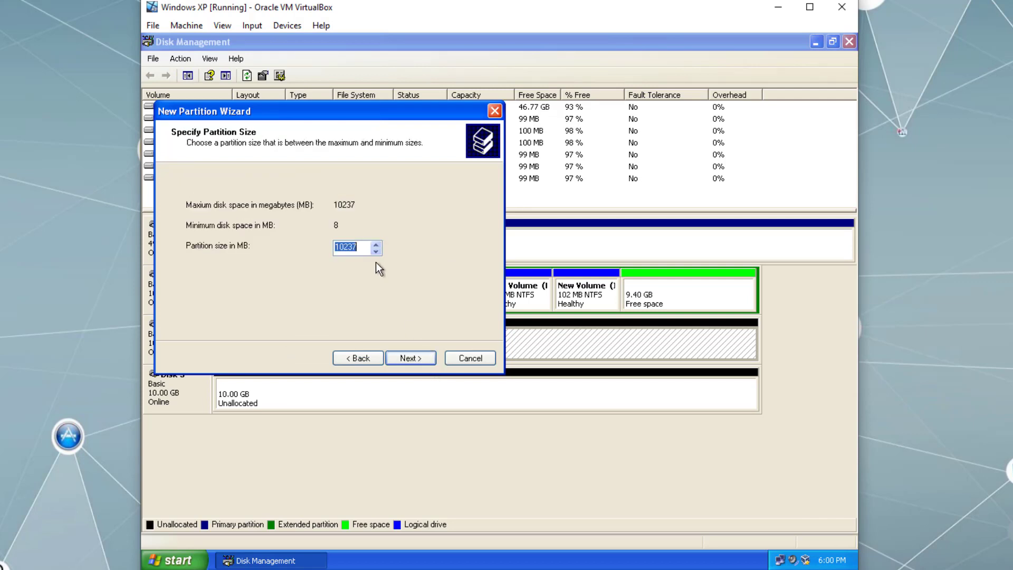
{"action": "left_click_drag", "start_coordinate": [344, 247], "coordinate": [320, 247]}
{"action": "type", "text": "5"}
{"action": "left_click", "coordinate": [413, 355]}
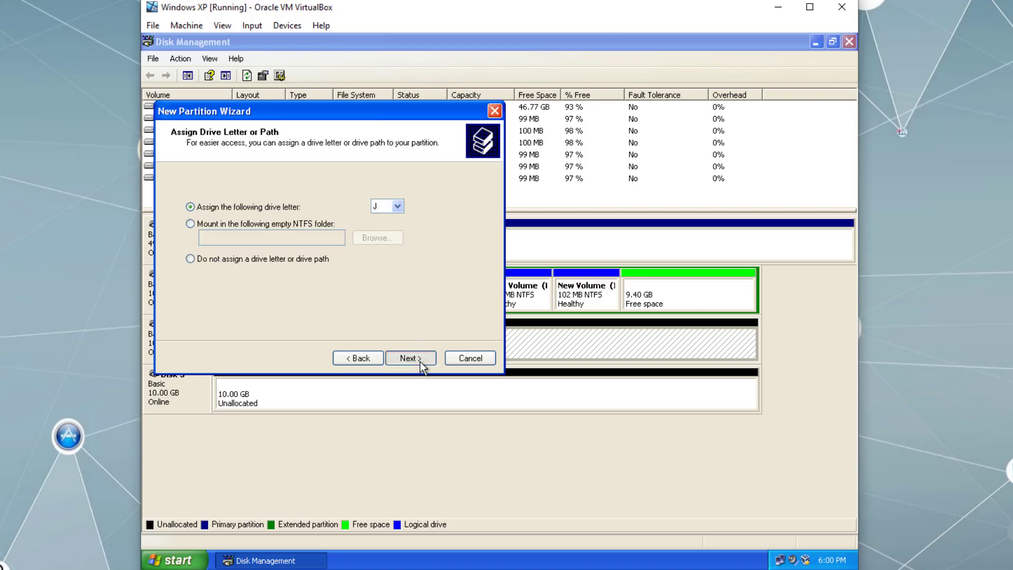
{"action": "left_click", "coordinate": [419, 362]}
{"action": "left_click", "coordinate": [420, 362]}
{"action": "left_click", "coordinate": [411, 359]}
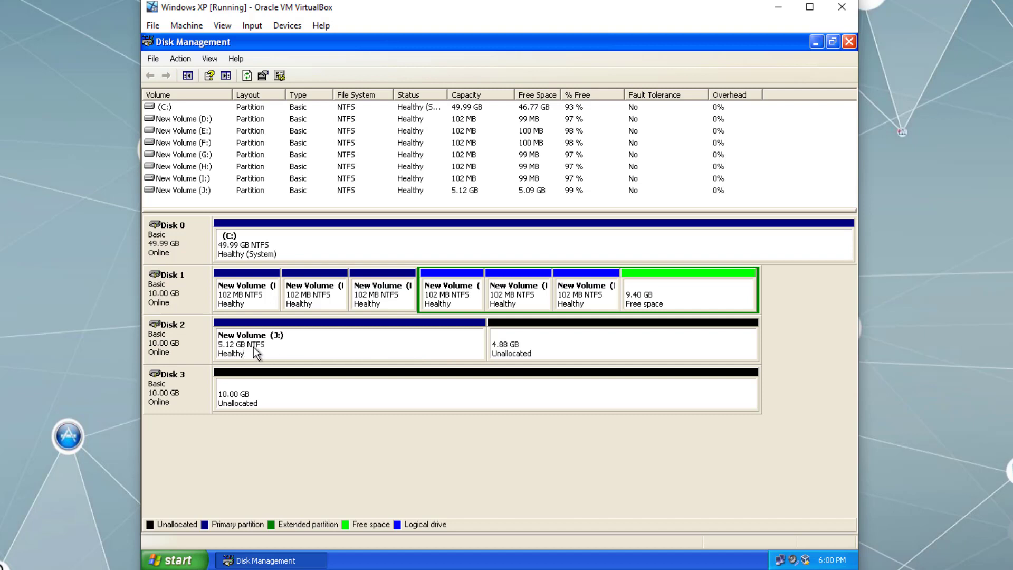
Step: Create a 4997 MB extended partition in Disk 2's remaining unallocated space
{"action": "left_click", "coordinate": [636, 349]}
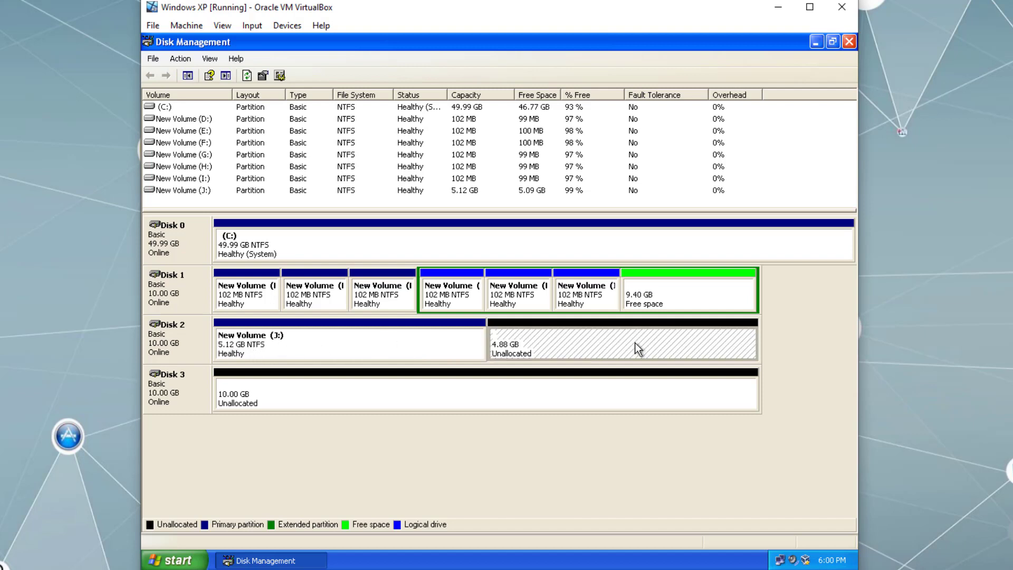
{"action": "right_click", "coordinate": [558, 343]}
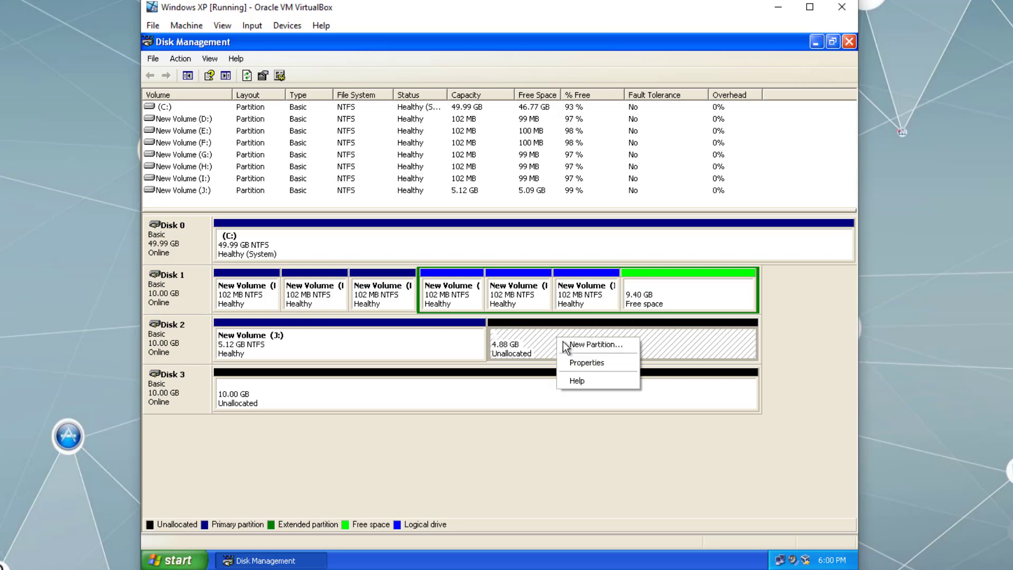
{"action": "left_click", "coordinate": [615, 346]}
{"action": "left_click", "coordinate": [410, 357]}
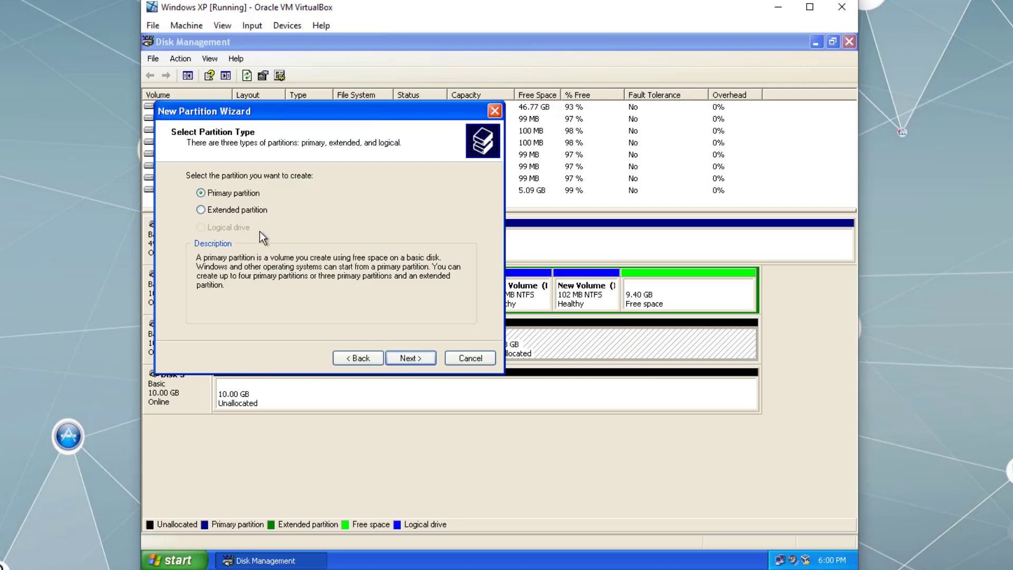
{"action": "left_click", "coordinate": [220, 209]}
{"action": "left_click", "coordinate": [422, 361]}
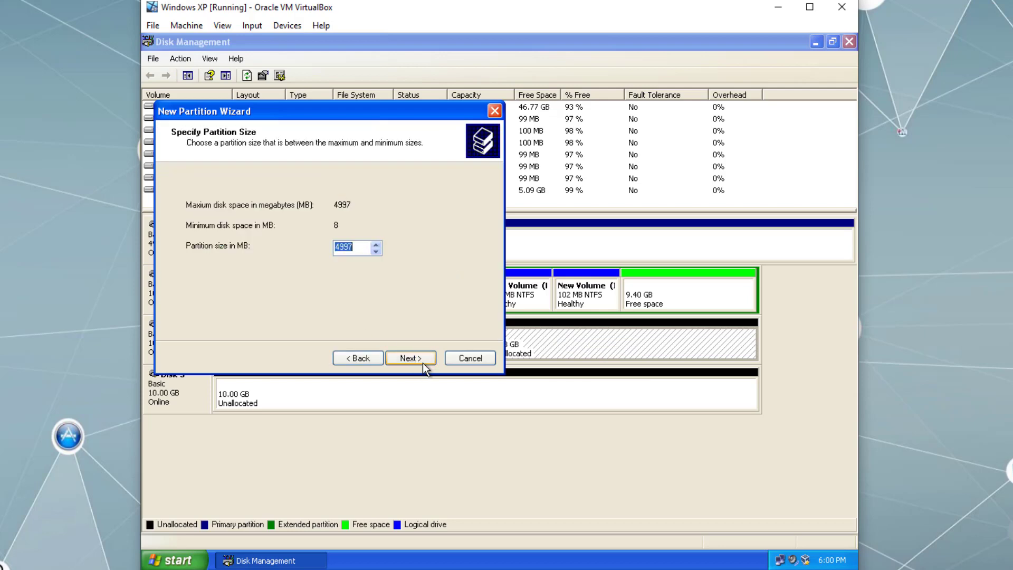
{"action": "left_click", "coordinate": [423, 360]}
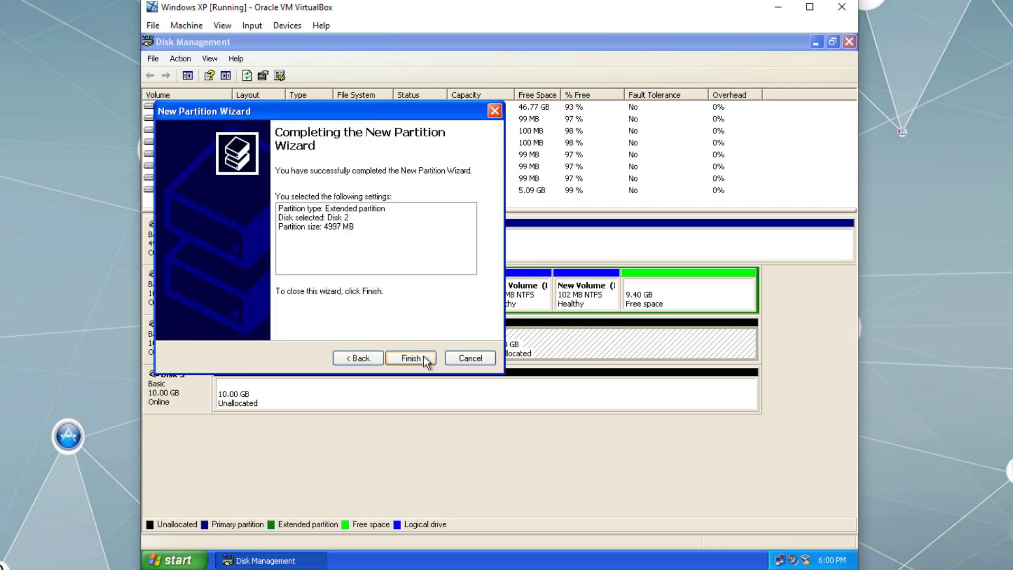
{"action": "left_click", "coordinate": [423, 357]}
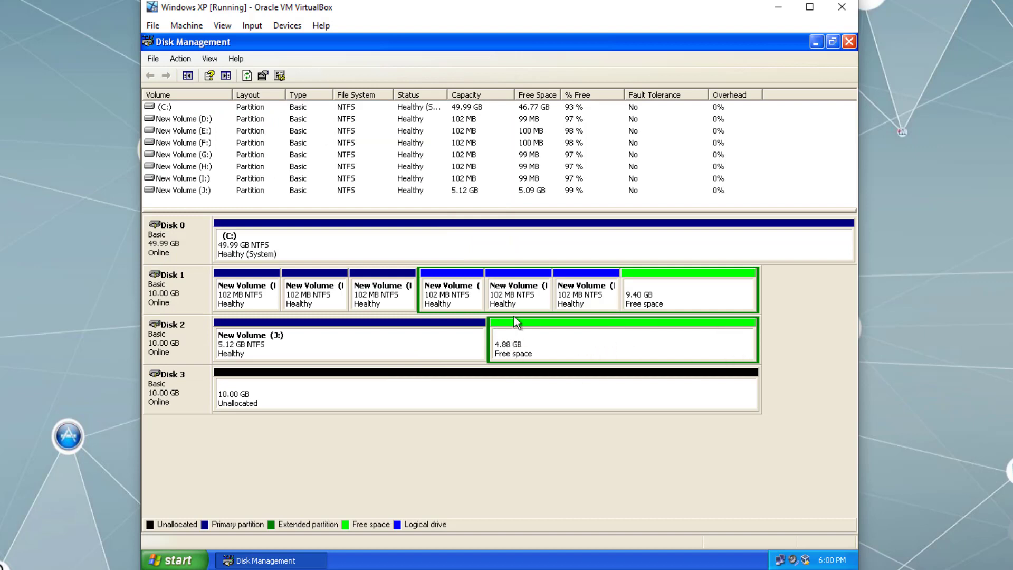
Step: Create a 100 MB NTFS logical drive labelled New Volume with drive letter K in Disk 2's extended partition
{"action": "right_click", "coordinate": [552, 334]}
{"action": "left_click", "coordinate": [619, 341]}
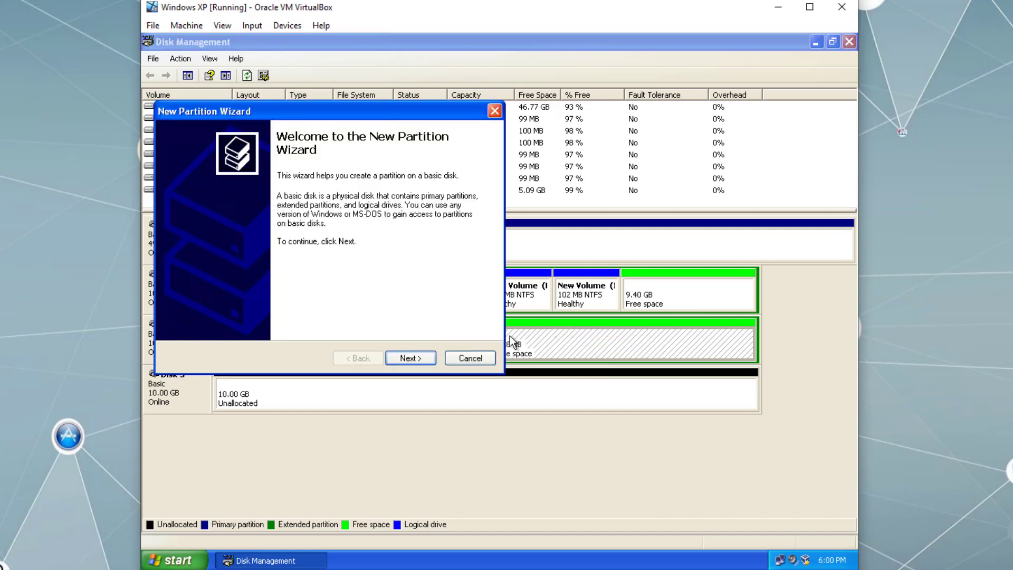
{"action": "left_click", "coordinate": [422, 362]}
{"action": "left_click", "coordinate": [420, 362]}
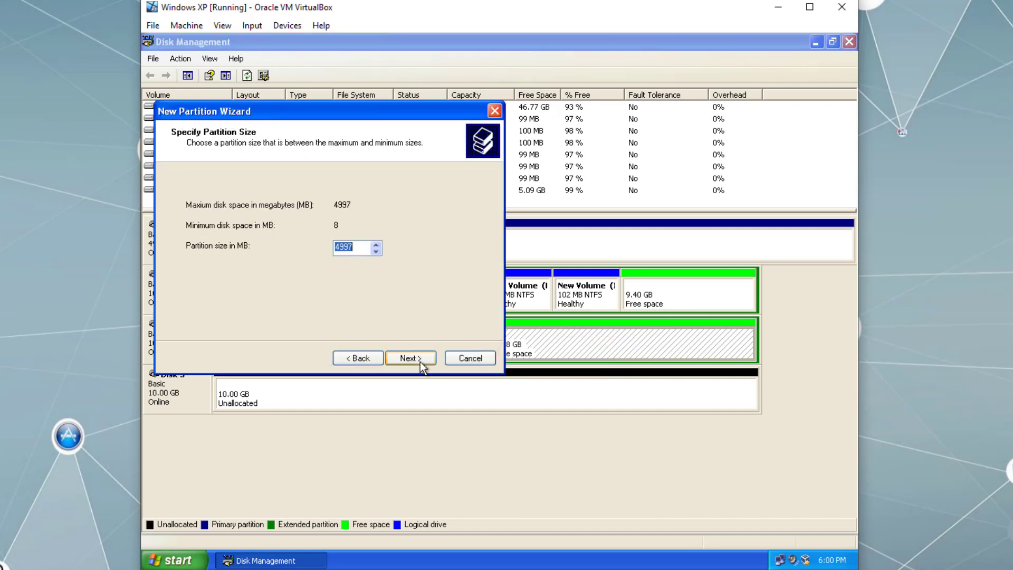
{"action": "type", "text": "100"}
{"action": "left_click", "coordinate": [410, 359]}
{"action": "left_click", "coordinate": [409, 359]}
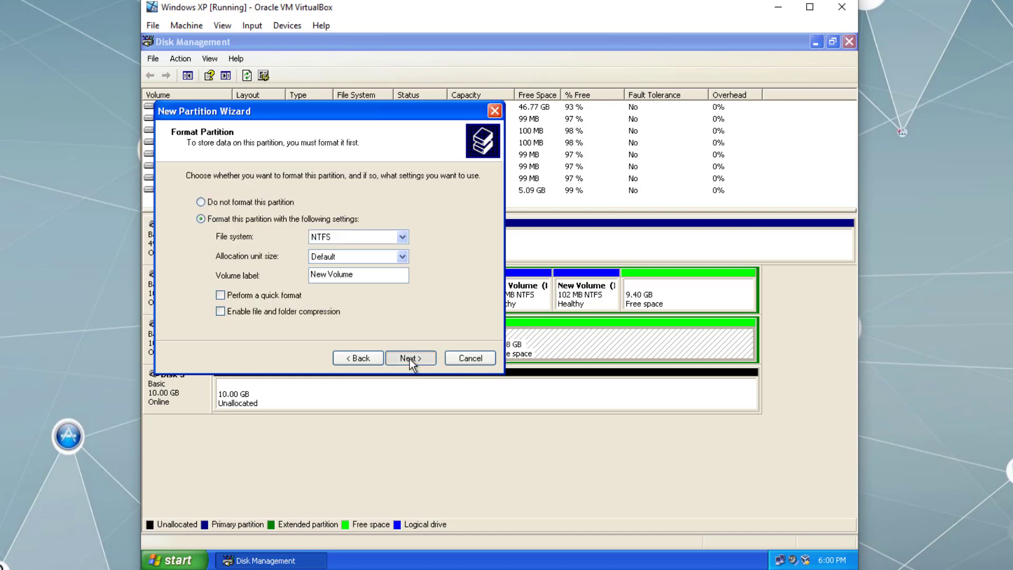
{"action": "left_click", "coordinate": [409, 359]}
{"action": "left_click", "coordinate": [409, 359]}
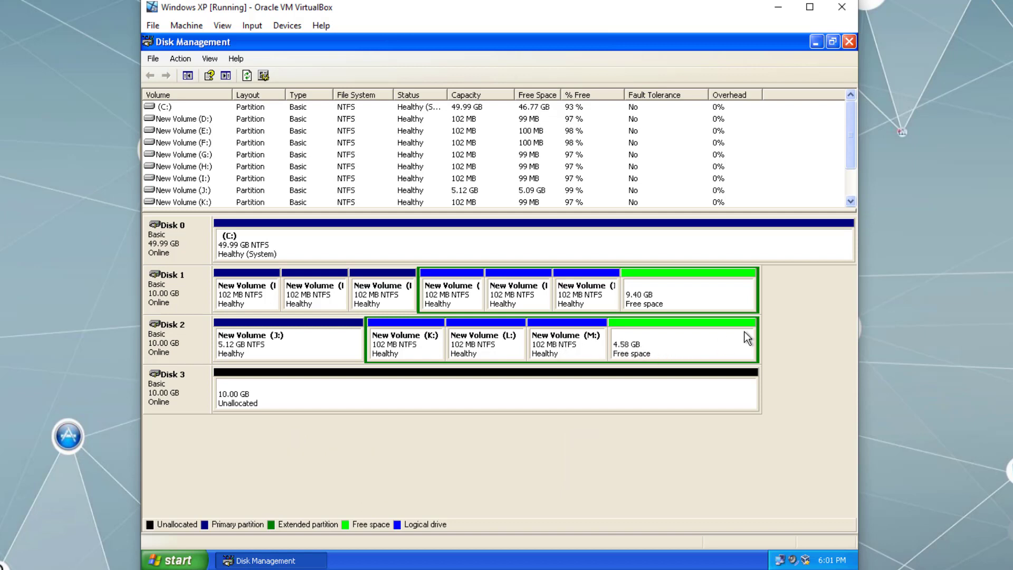
Step: Convert only Disk 2 to a dynamic disk, accepting the operating system startup limitation and the dismounting of its file systems
{"action": "left_click", "coordinate": [647, 340]}
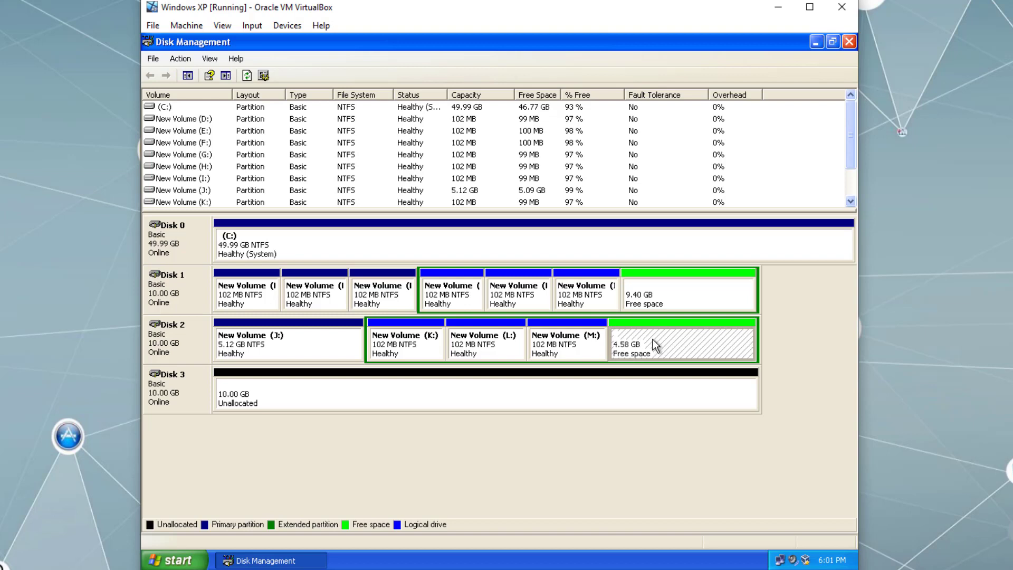
{"action": "left_click", "coordinate": [417, 343]}
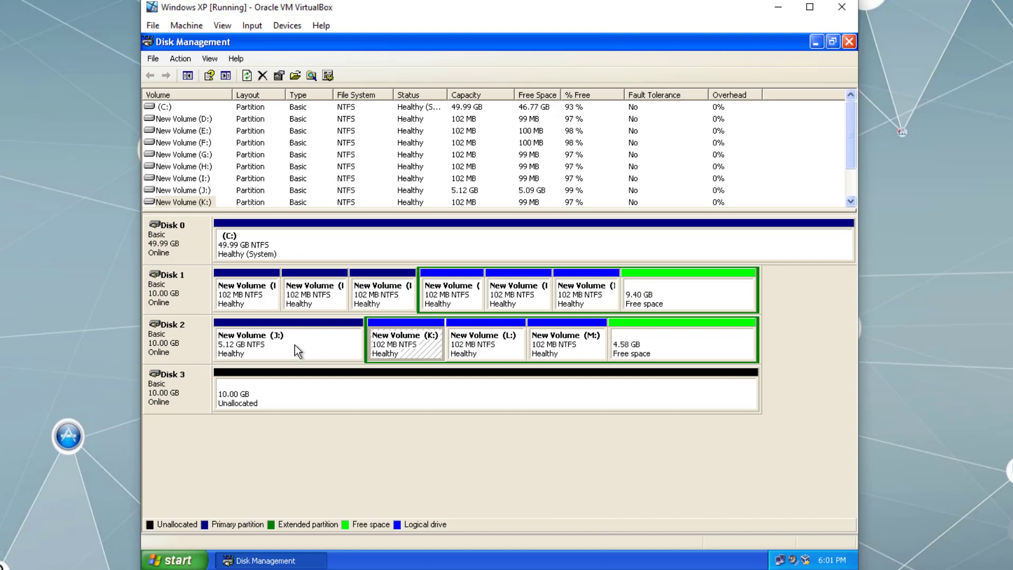
{"action": "left_click", "coordinate": [272, 343]}
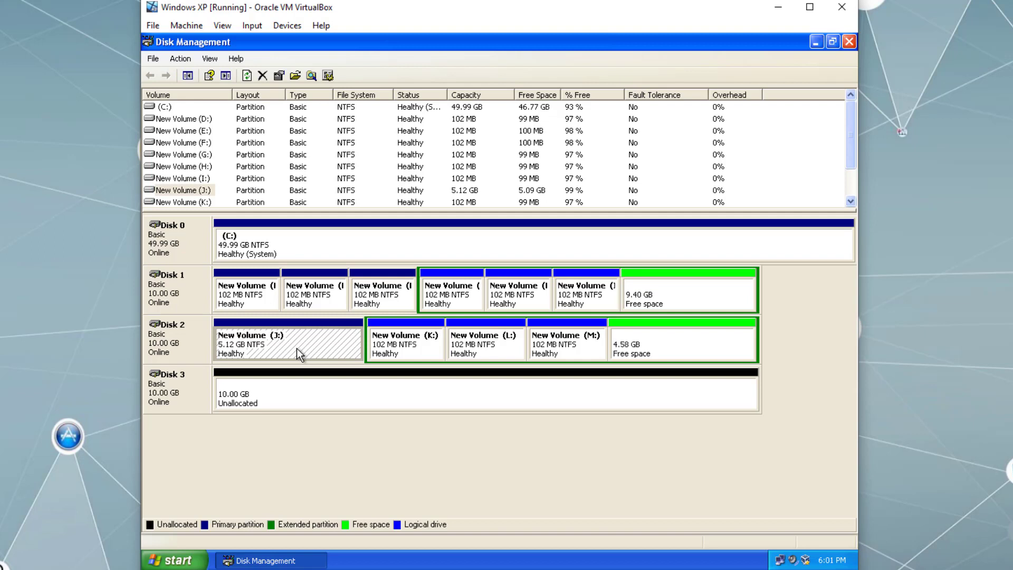
{"action": "right_click", "coordinate": [177, 337]}
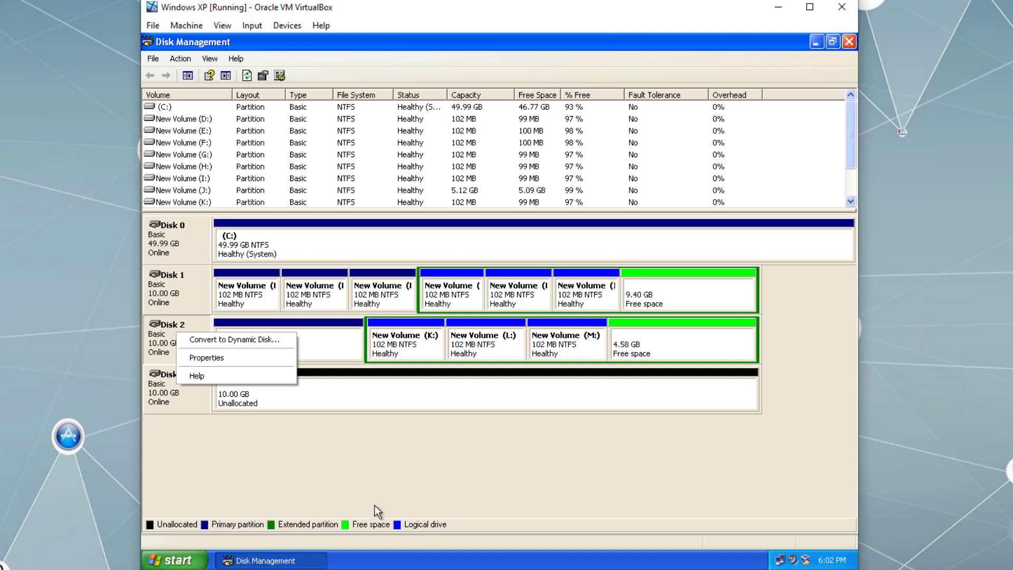
{"action": "left_click", "coordinate": [278, 341]}
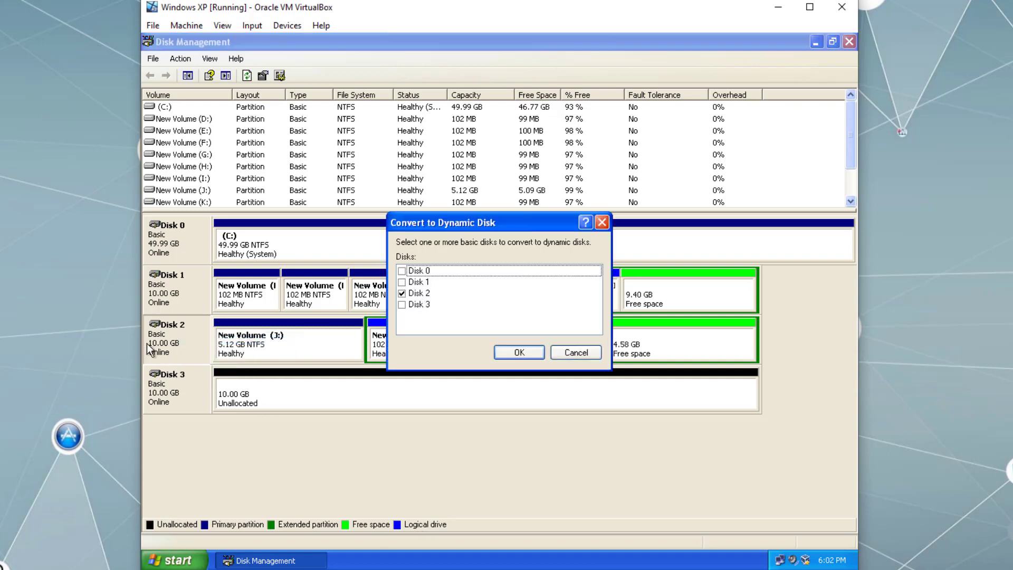
{"action": "left_click", "coordinate": [527, 351]}
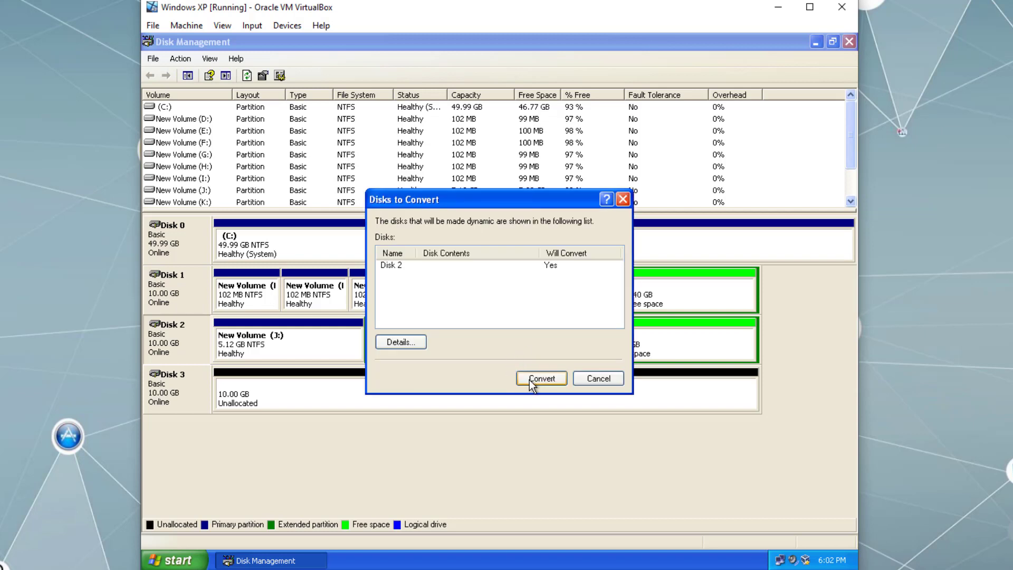
{"action": "left_click", "coordinate": [547, 381]}
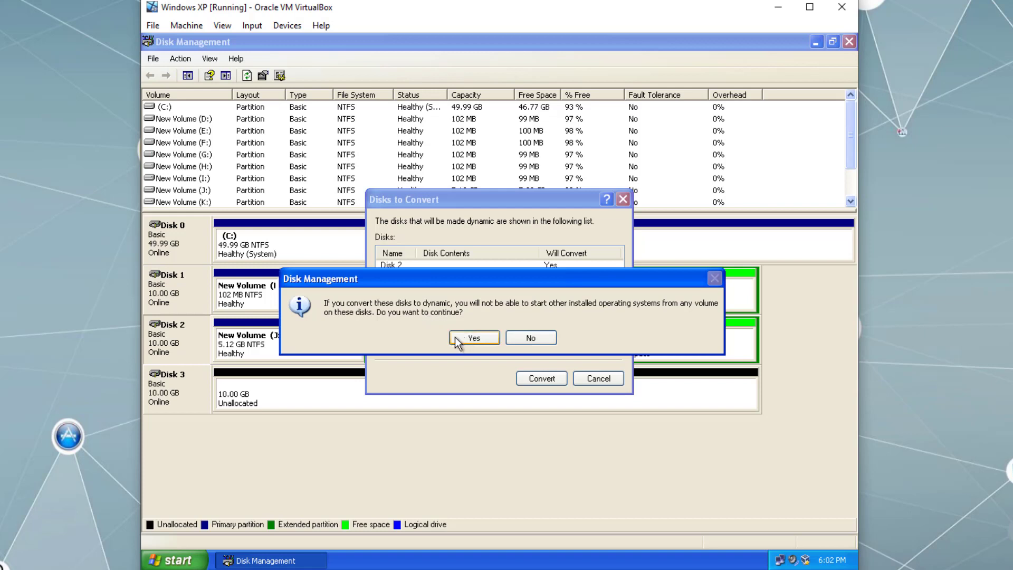
{"action": "left_click", "coordinate": [474, 337]}
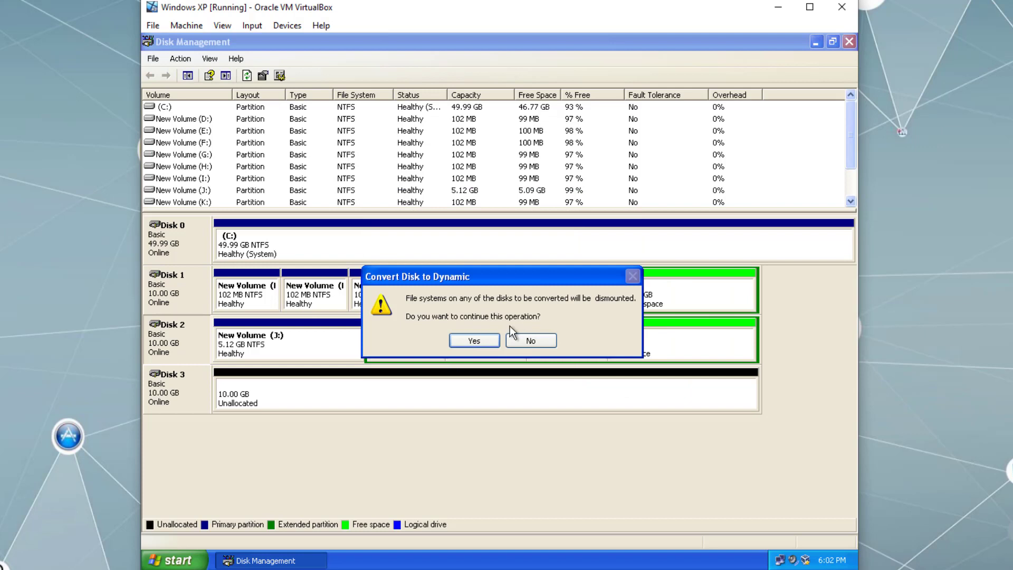
{"action": "left_click", "coordinate": [479, 341]}
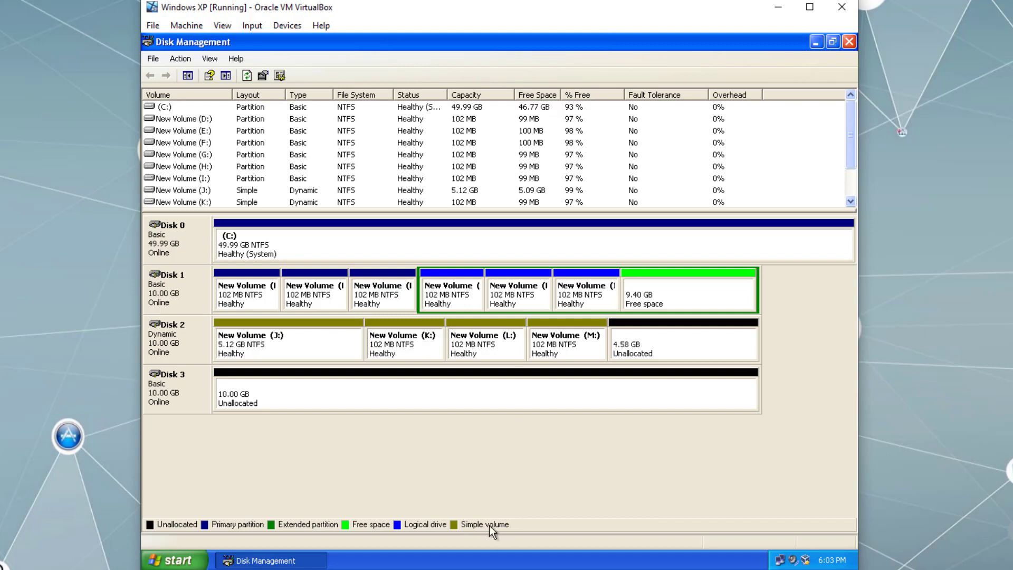
Step: Examine the commands offered for dynamic Disk 2, including conversion back to basic, and look over its simple volumes J, K, L and M
{"action": "left_click", "coordinate": [175, 289]}
{"action": "left_click", "coordinate": [178, 342]}
{"action": "right_click", "coordinate": [187, 335]}
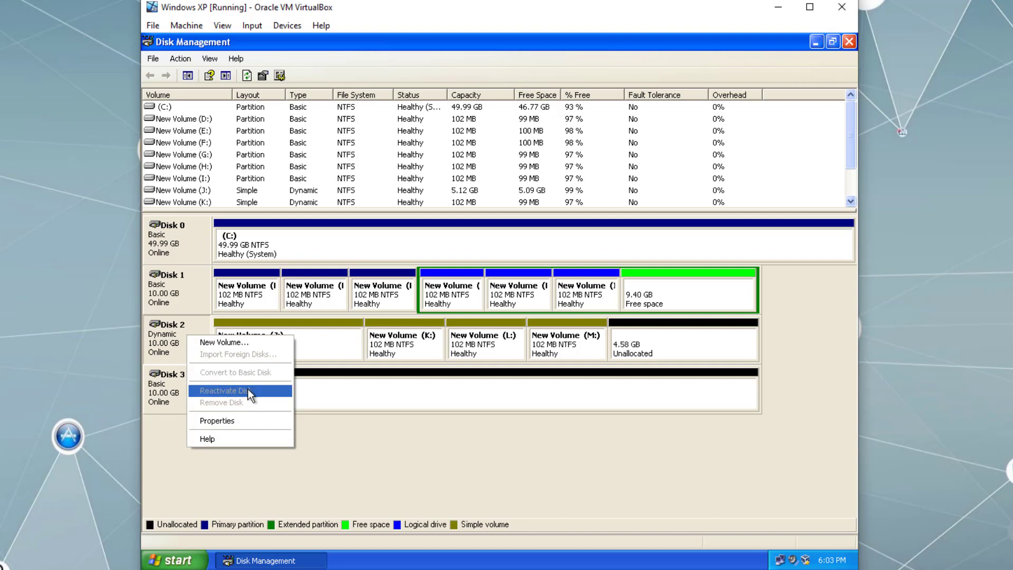
{"action": "left_click", "coordinate": [562, 343]}
{"action": "left_click", "coordinate": [464, 344]}
{"action": "left_click", "coordinate": [530, 340]}
{"action": "left_click", "coordinate": [494, 347]}
{"action": "left_click", "coordinate": [410, 345]}
{"action": "right_click", "coordinate": [549, 342]}
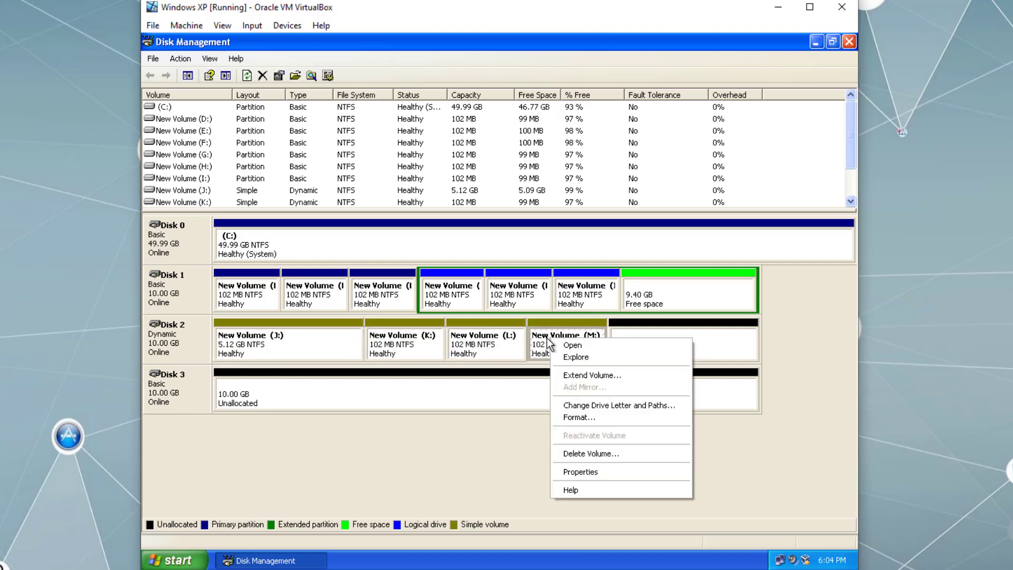
{"action": "left_click", "coordinate": [469, 346]}
{"action": "left_click", "coordinate": [405, 348]}
{"action": "left_click", "coordinate": [306, 338]}
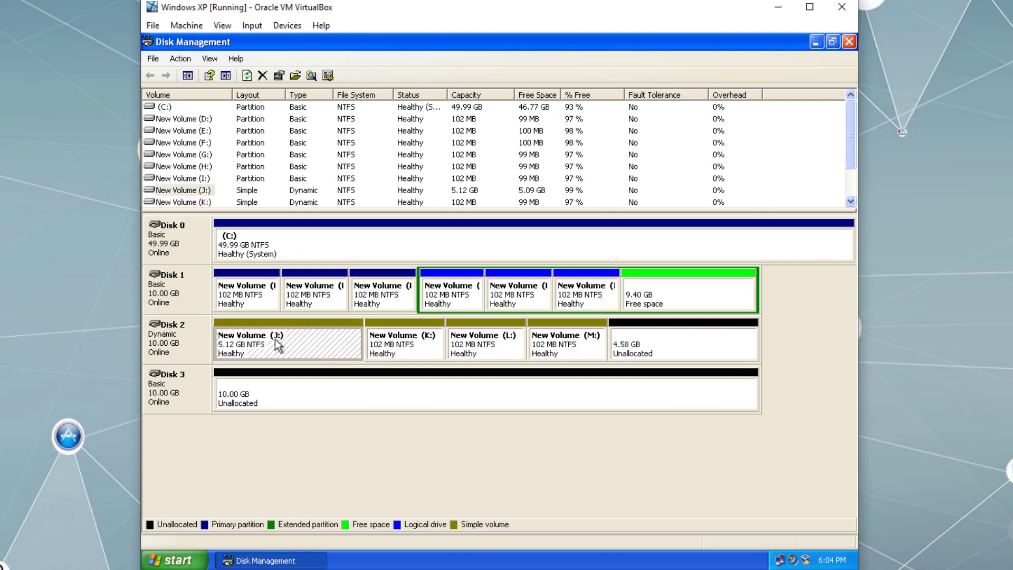
Step: Delete the simple volumes M, L and K from Disk 2
{"action": "right_click", "coordinate": [565, 339]}
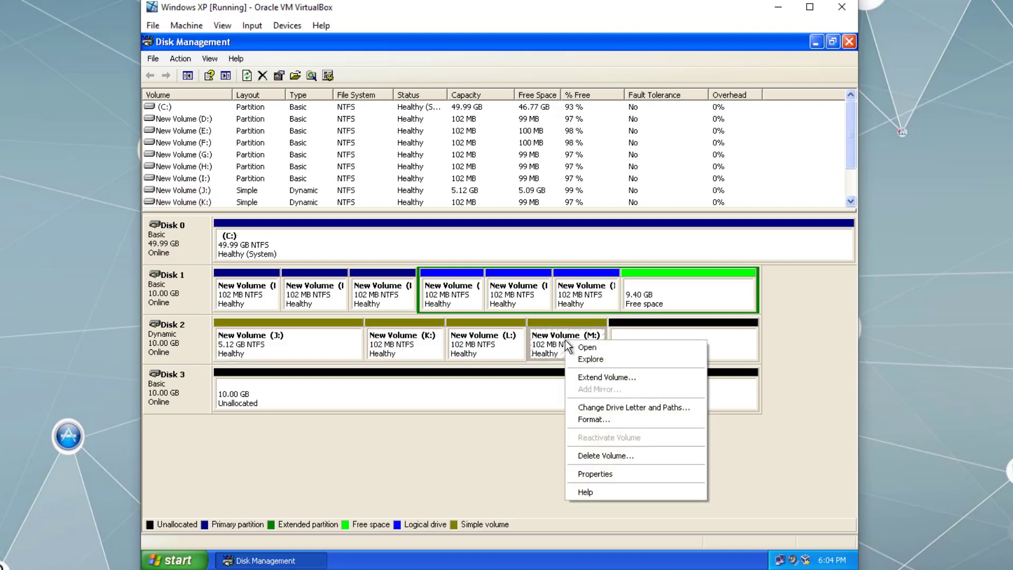
{"action": "left_click", "coordinate": [596, 454]}
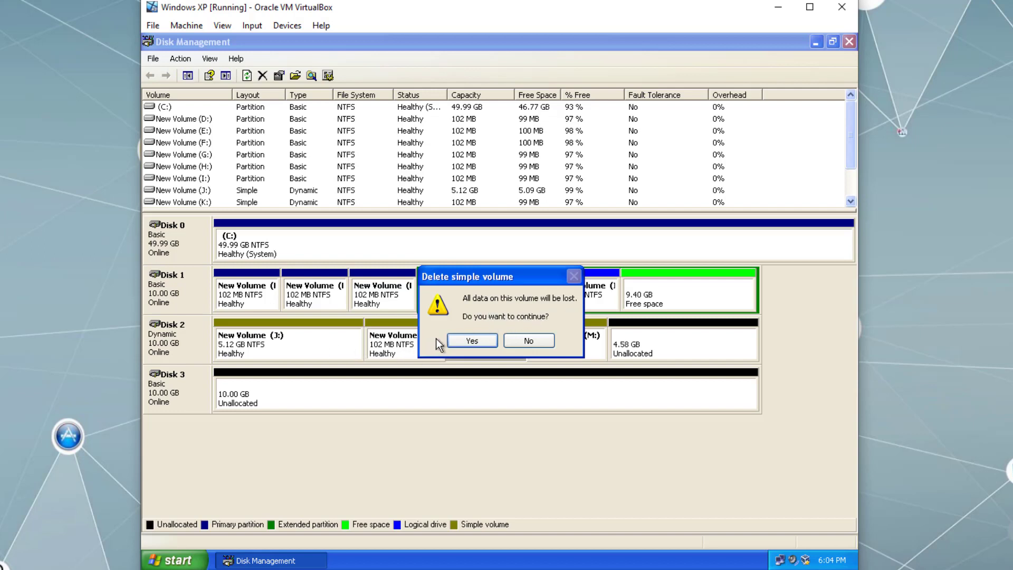
{"action": "left_click", "coordinate": [471, 340]}
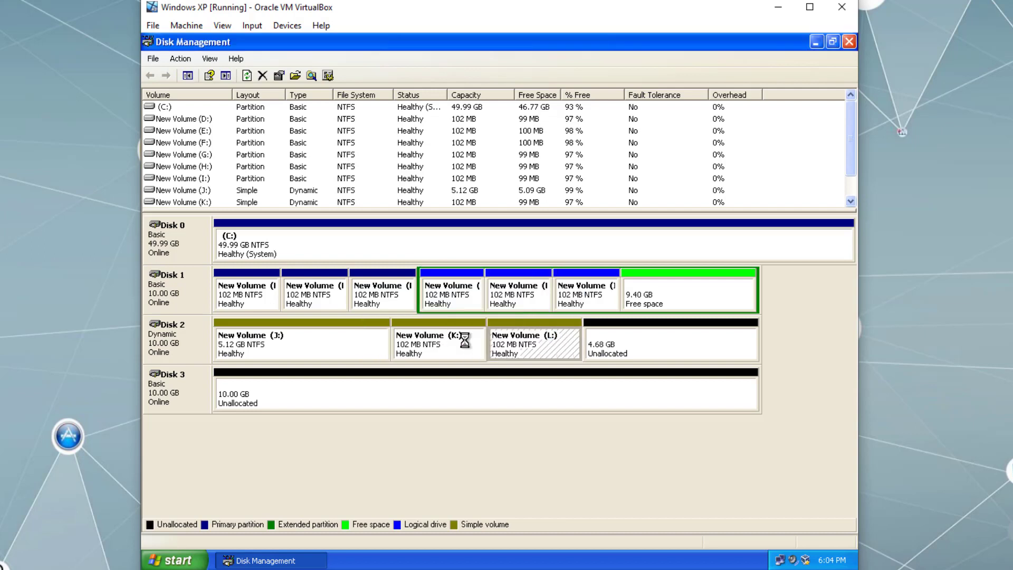
{"action": "right_click", "coordinate": [553, 344]}
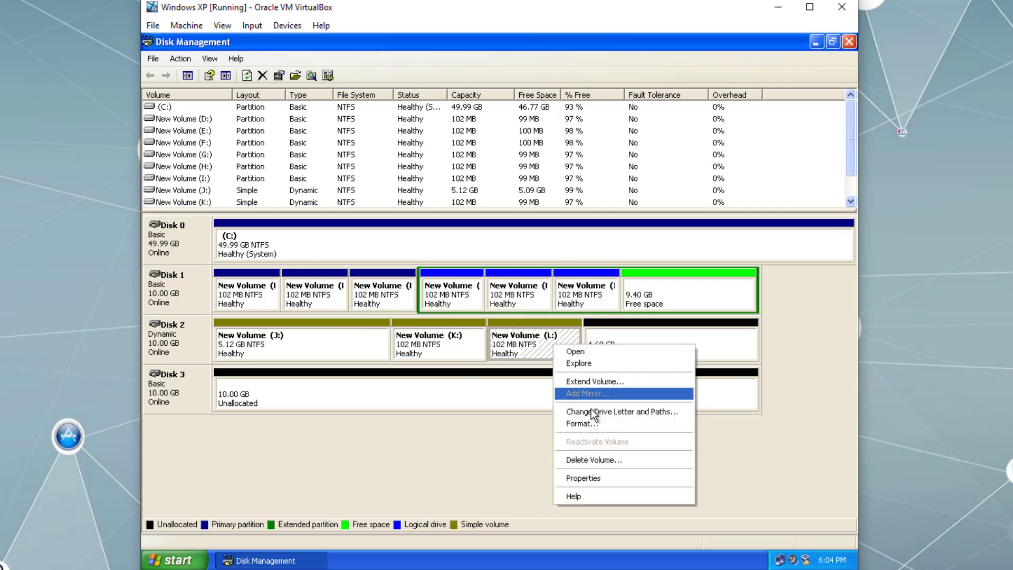
{"action": "left_click", "coordinate": [585, 457]}
{"action": "left_click", "coordinate": [494, 346]}
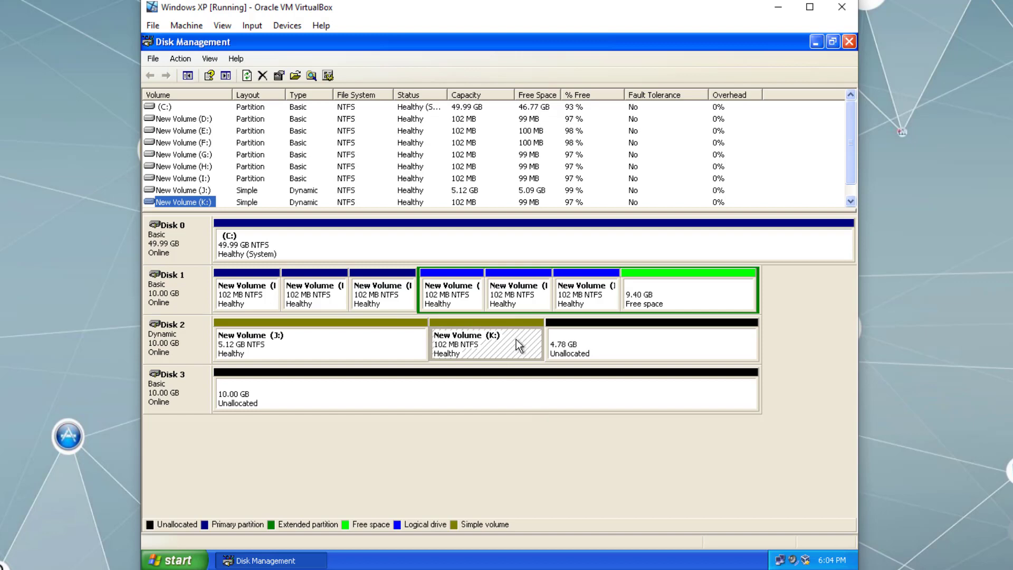
{"action": "right_click", "coordinate": [517, 341]}
{"action": "left_click", "coordinate": [549, 454]}
{"action": "left_click", "coordinate": [493, 343]}
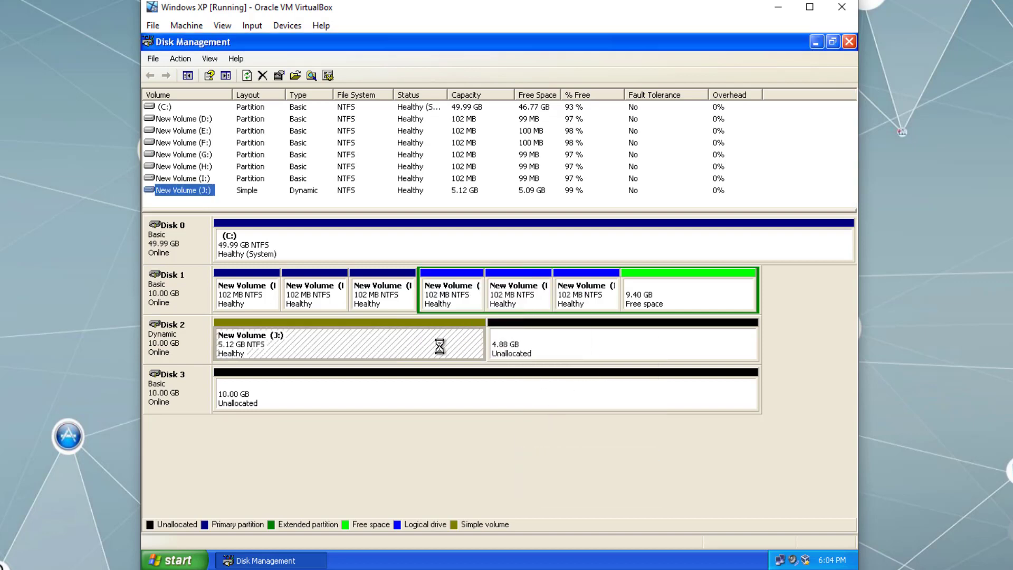
Step: Delete the simple volume J from Disk 2, accepting the loss of all its data
{"action": "right_click", "coordinate": [425, 341]}
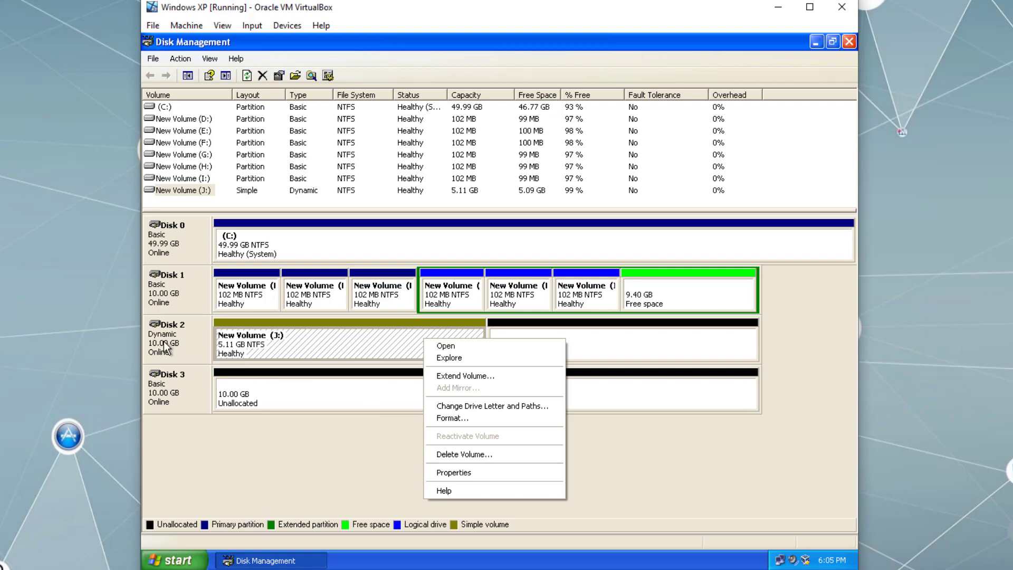
{"action": "right_click", "coordinate": [319, 335]}
{"action": "left_click", "coordinate": [382, 449]}
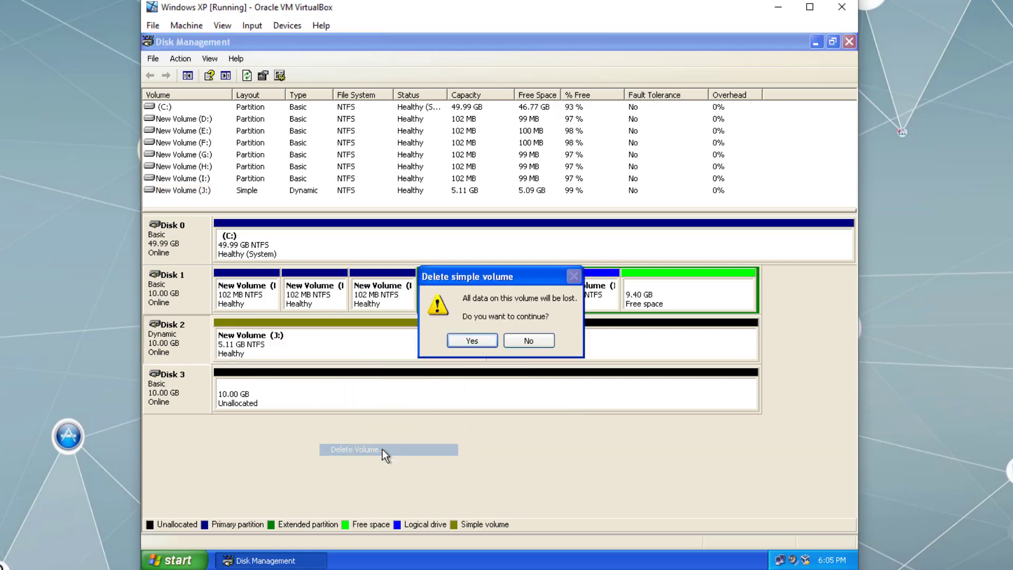
{"action": "left_click", "coordinate": [473, 340]}
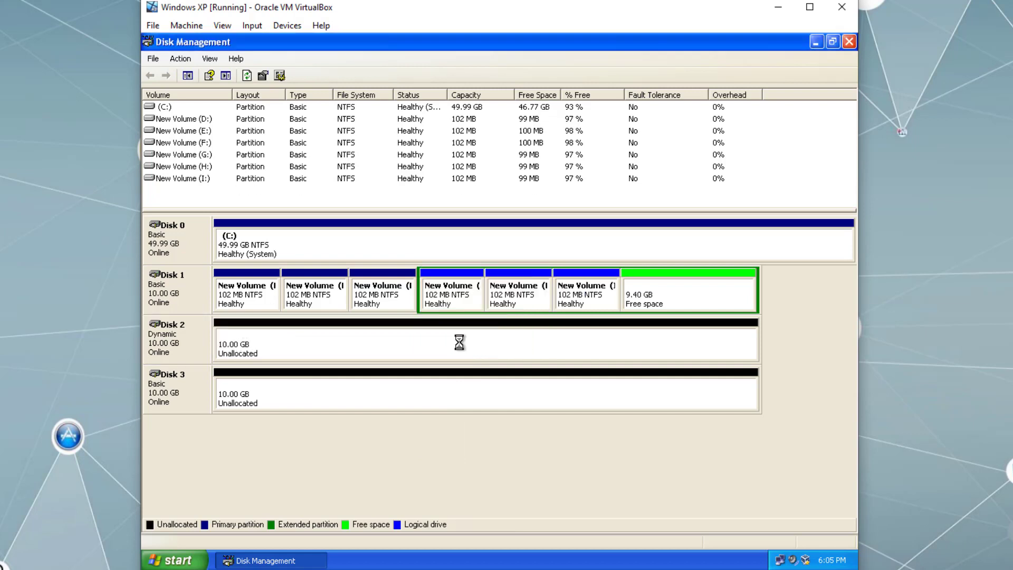
Step: Convert the emptied Disk 2 to a basic disk and check the conversion command offered for Disk 1
{"action": "right_click", "coordinate": [176, 340]}
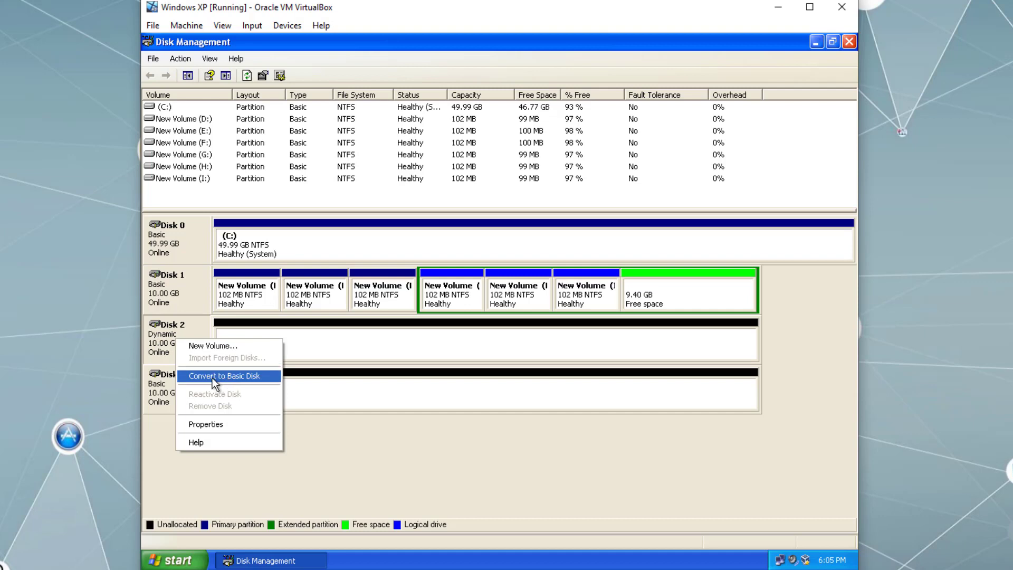
{"action": "left_click", "coordinate": [254, 376]}
{"action": "left_click", "coordinate": [458, 348]}
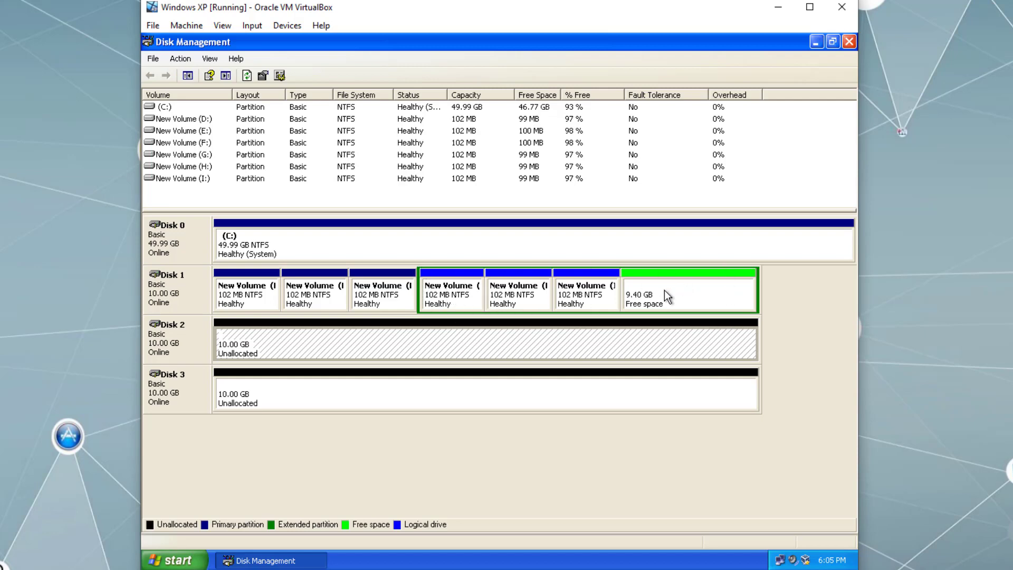
{"action": "right_click", "coordinate": [169, 287]}
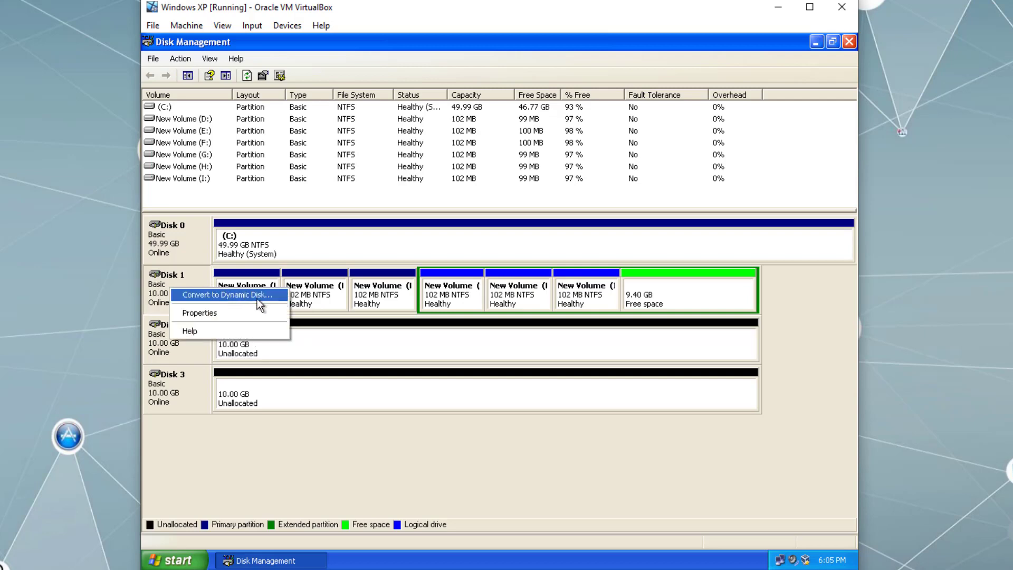
{"action": "left_click", "coordinate": [319, 344]}
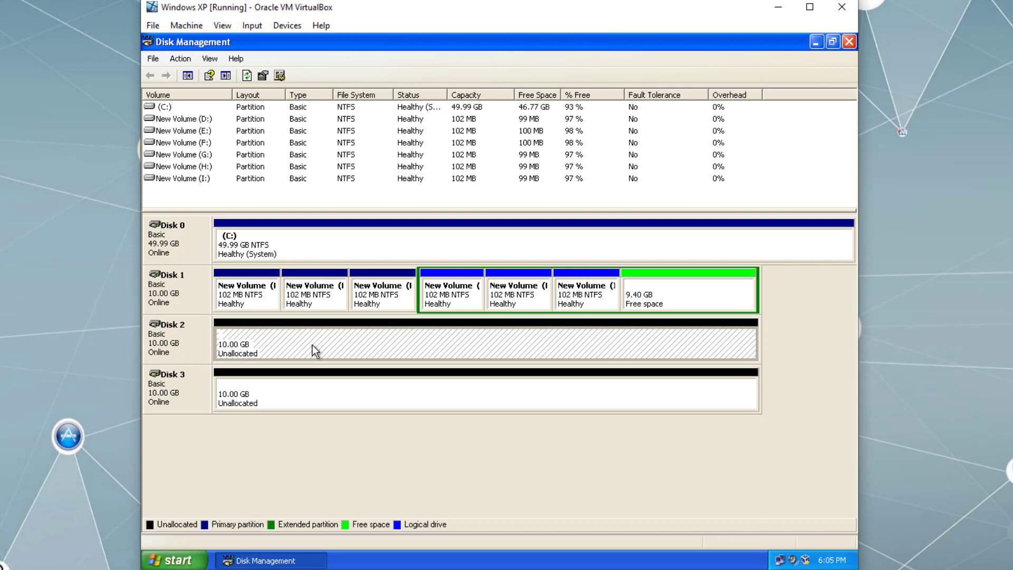
Step: Convert the unallocated basic Disk 2 to a dynamic disk again
{"action": "right_click", "coordinate": [176, 338]}
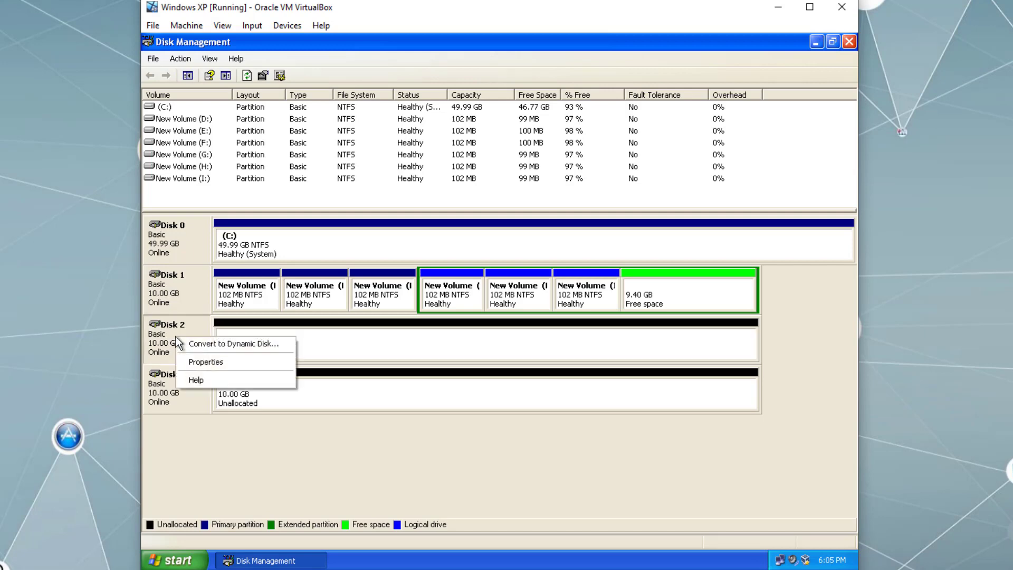
{"action": "left_click", "coordinate": [270, 346]}
{"action": "left_click", "coordinate": [536, 353]}
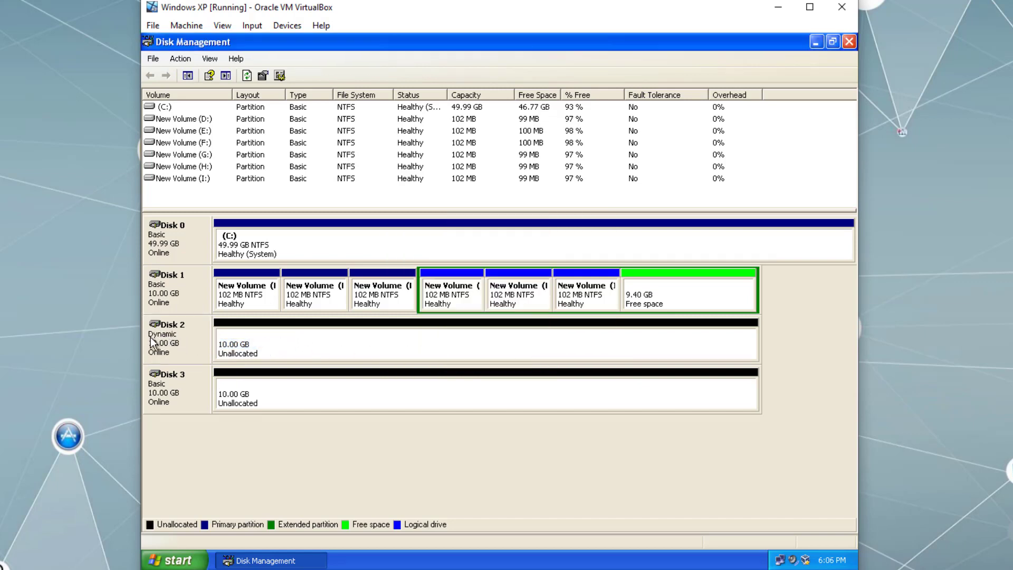
{"action": "right_click", "coordinate": [337, 342]}
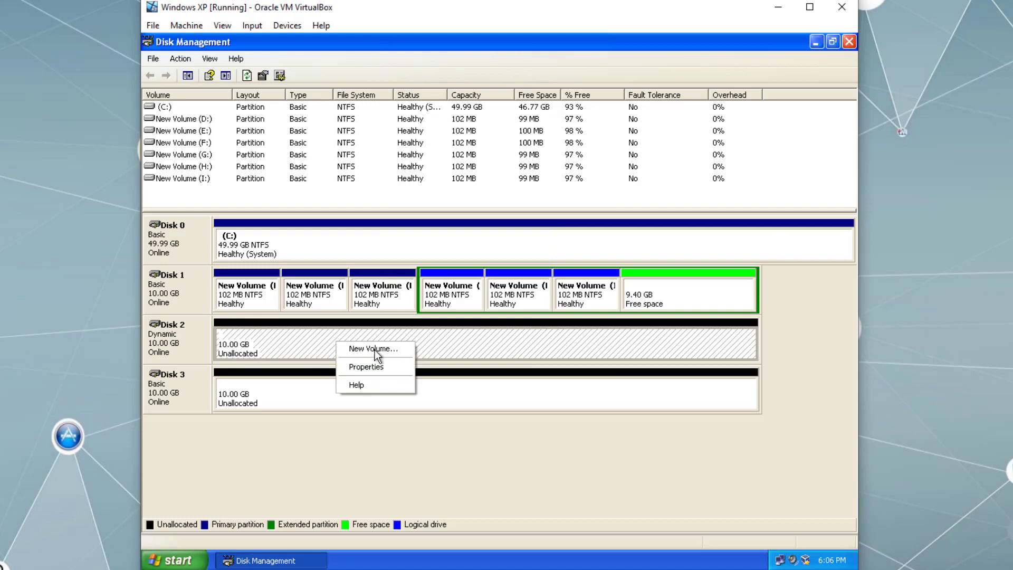
{"action": "left_click", "coordinate": [401, 349]}
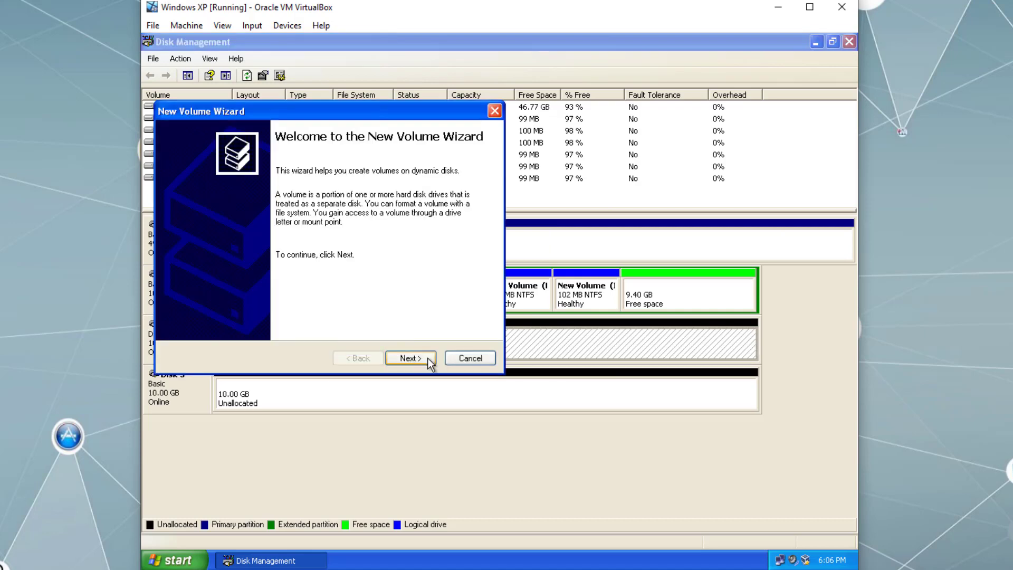
{"action": "left_click", "coordinate": [457, 359]}
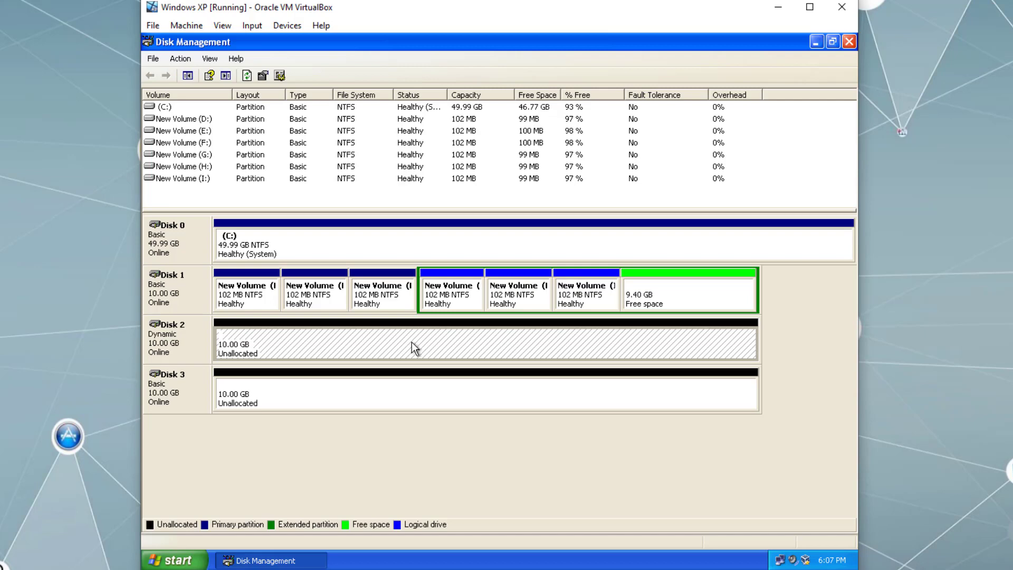
Step: Convert only Disk 3 to a dynamic disk, leaving Disk 0 and Disk 1 out of the conversion
{"action": "right_click", "coordinate": [172, 388]}
{"action": "left_click", "coordinate": [257, 394]}
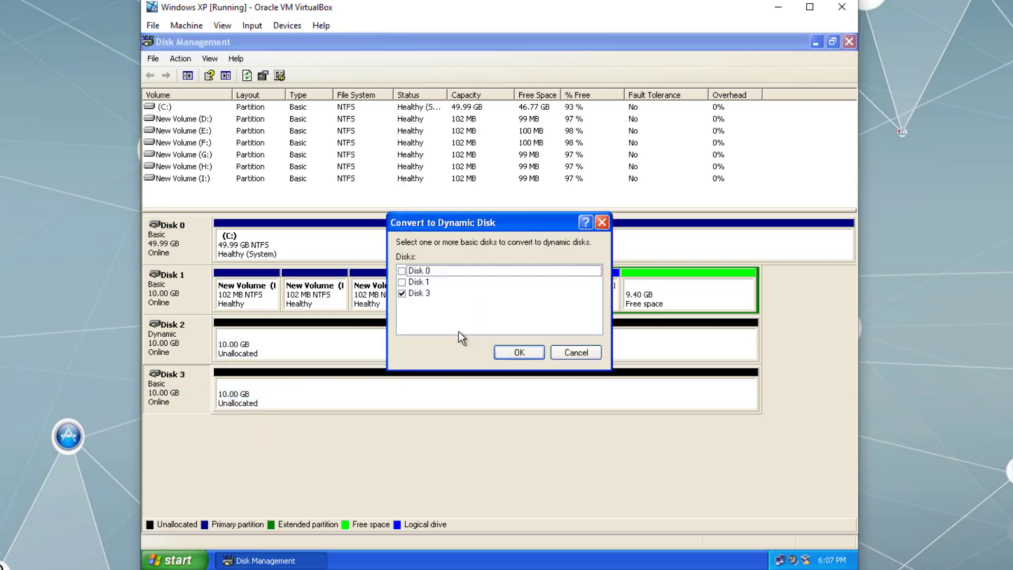
{"action": "left_click", "coordinate": [516, 352]}
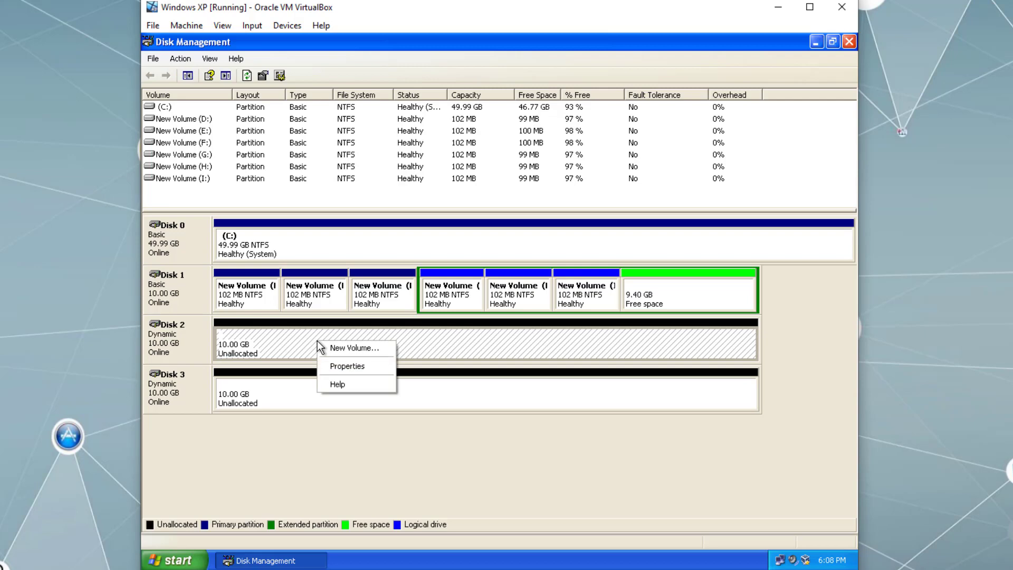
Step: Read the descriptions of the simple, spanned and striped volume types for Disk 2's unallocated space, without creating a volume
{"action": "left_click", "coordinate": [367, 347]}
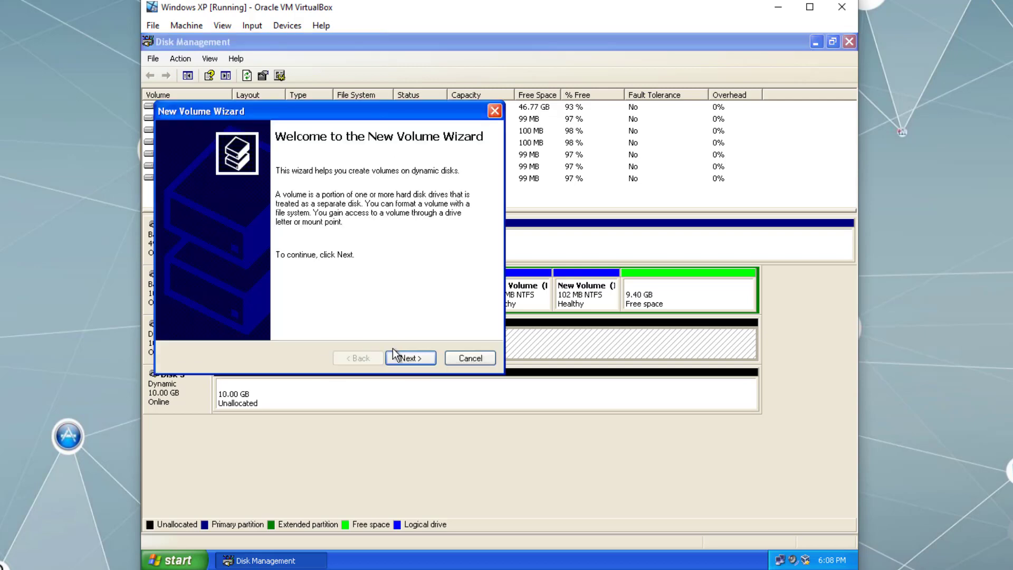
{"action": "left_click", "coordinate": [429, 358]}
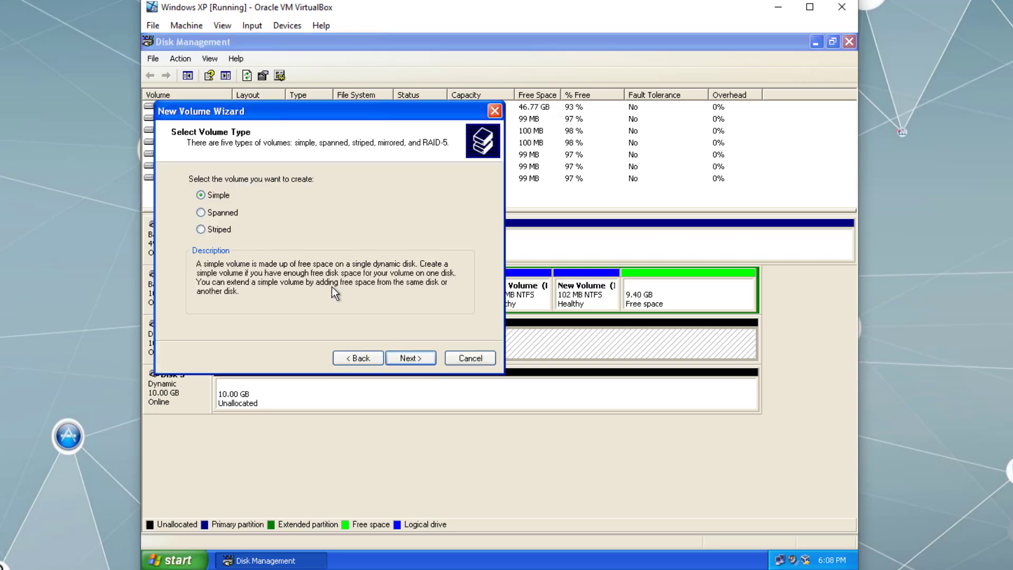
{"action": "left_click", "coordinate": [223, 214]}
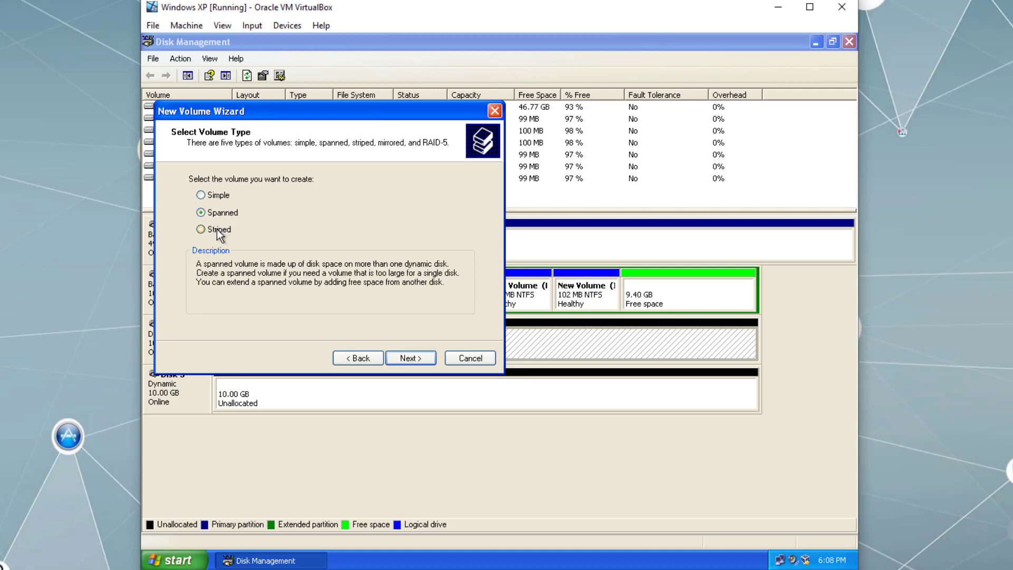
{"action": "left_click", "coordinate": [220, 232]}
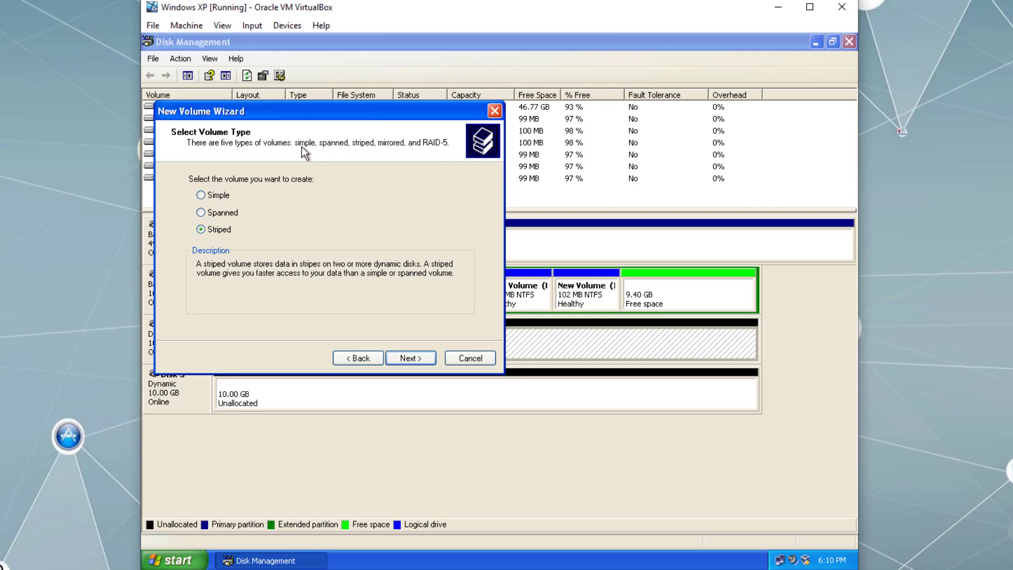
{"action": "left_click", "coordinate": [469, 359]}
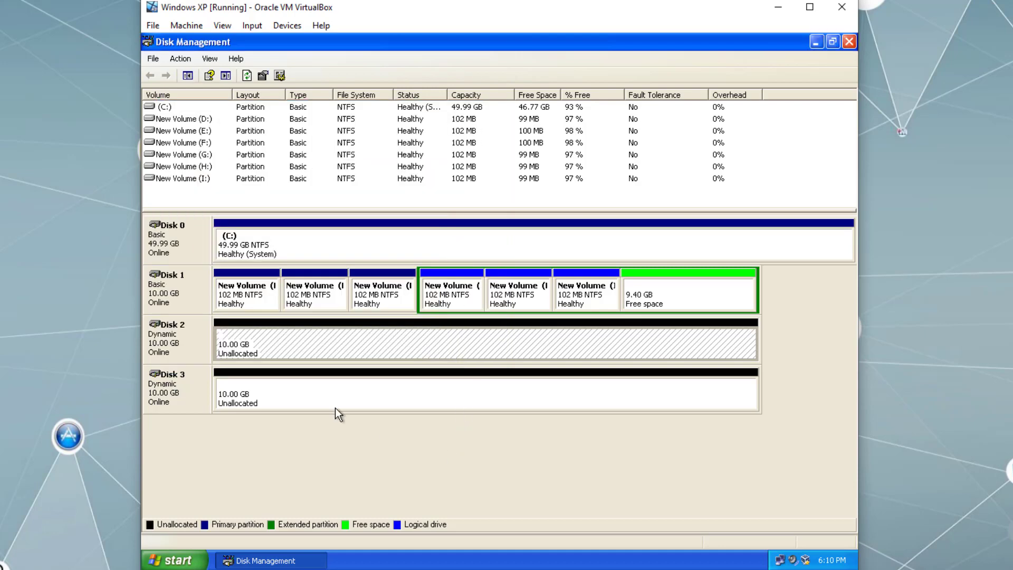
Step: Compare basic Disk 1 and its primary, extended and logical partitions with dynamic Disk 2 and its unallocated space
{"action": "left_click", "coordinate": [170, 283]}
{"action": "left_click", "coordinate": [169, 340]}
{"action": "left_click", "coordinate": [180, 283]}
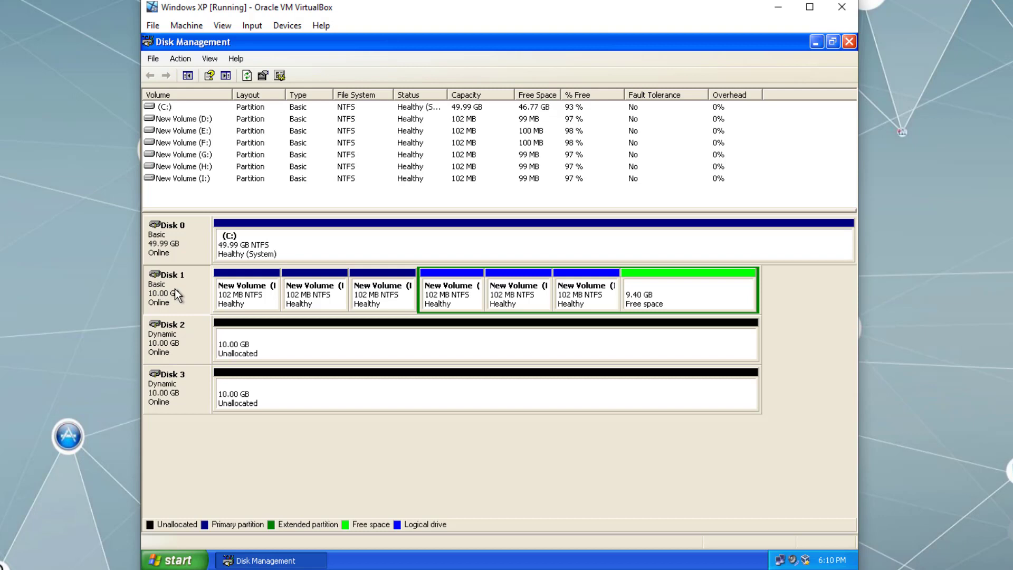
{"action": "left_click", "coordinate": [168, 341]}
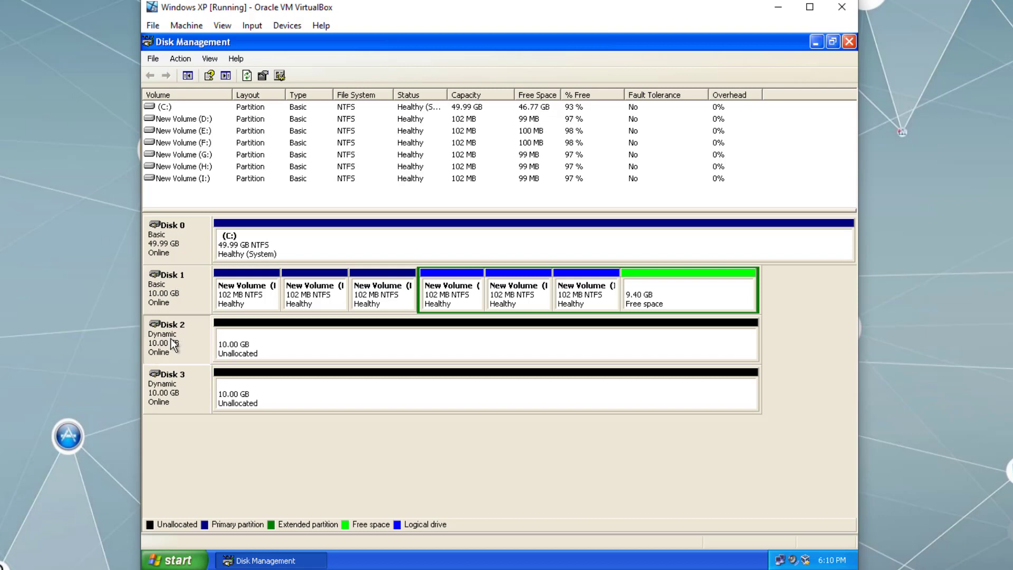
{"action": "left_click", "coordinate": [353, 352]}
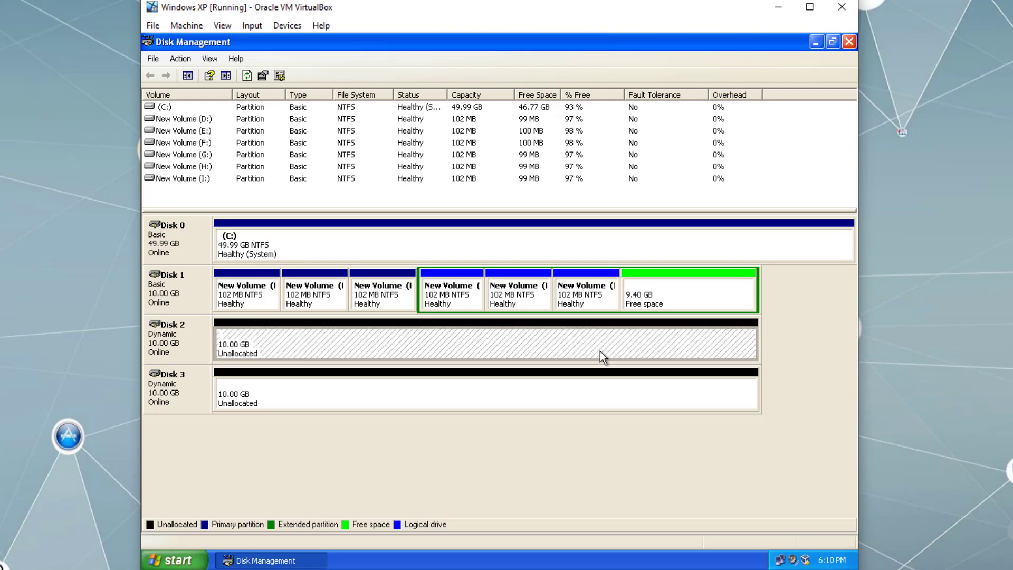
{"action": "left_click", "coordinate": [165, 341]}
{"action": "left_click", "coordinate": [182, 286]}
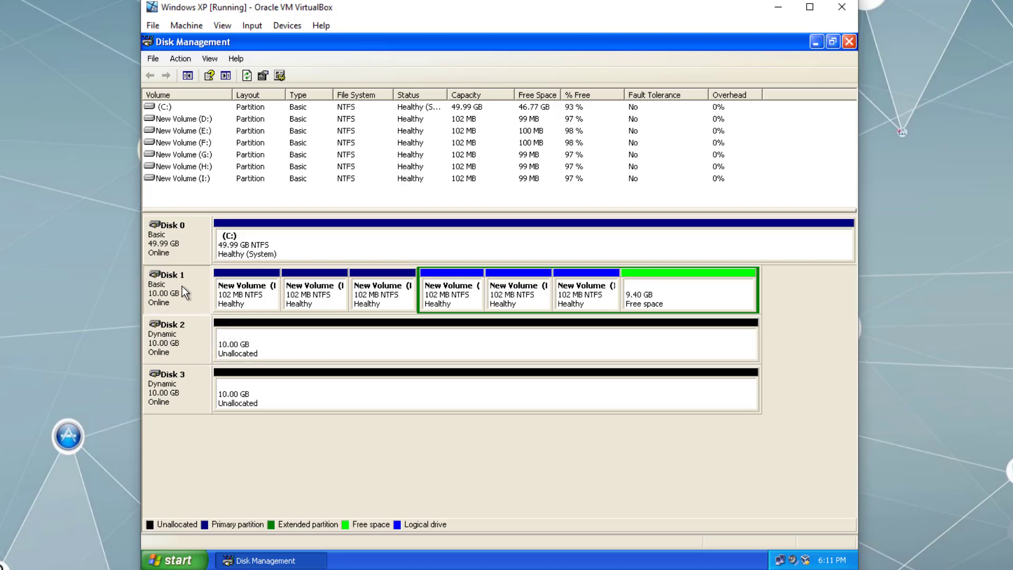
{"action": "left_click", "coordinate": [172, 344]}
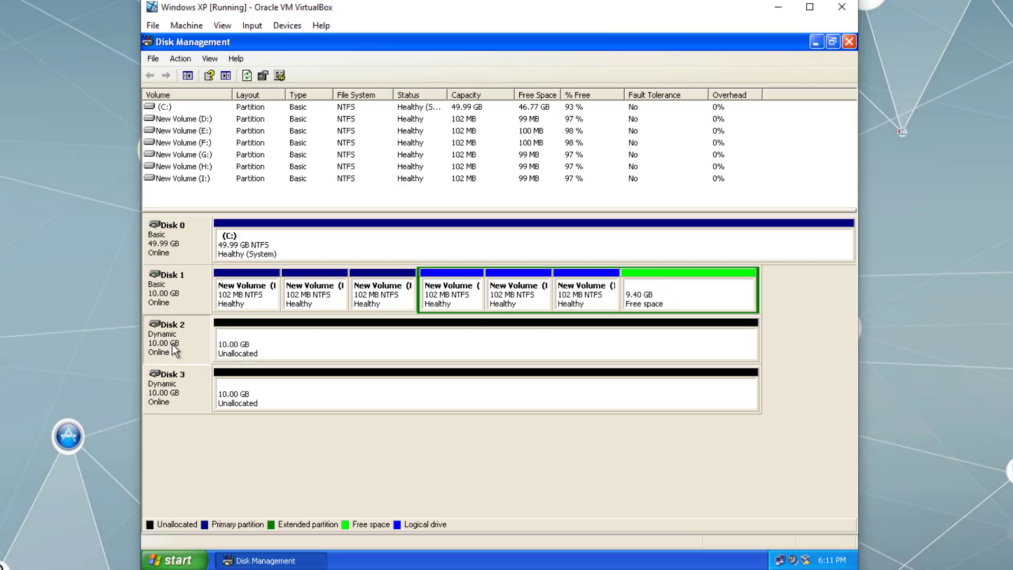
{"action": "left_click", "coordinate": [174, 289]}
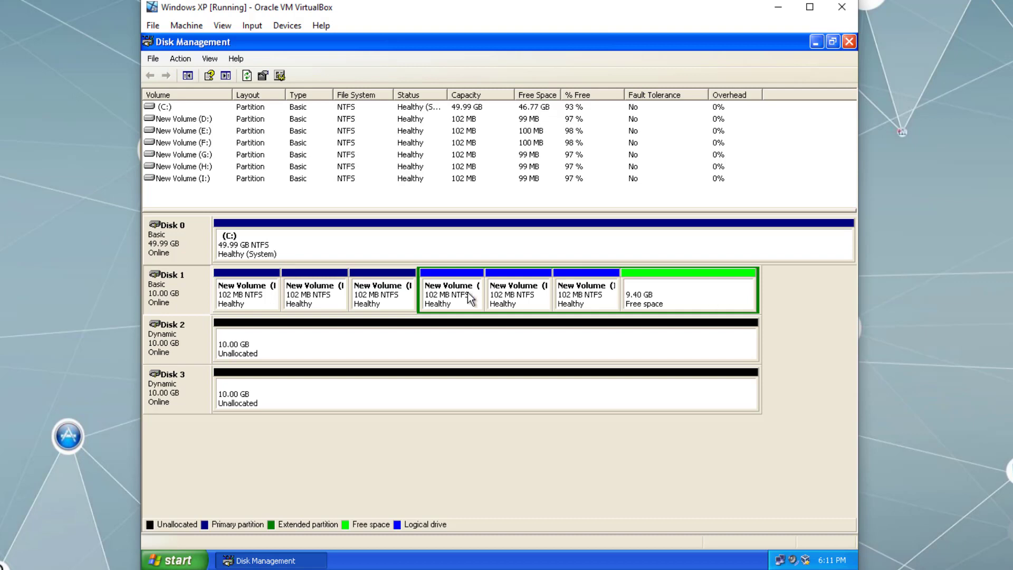
{"action": "left_click", "coordinate": [186, 350]}
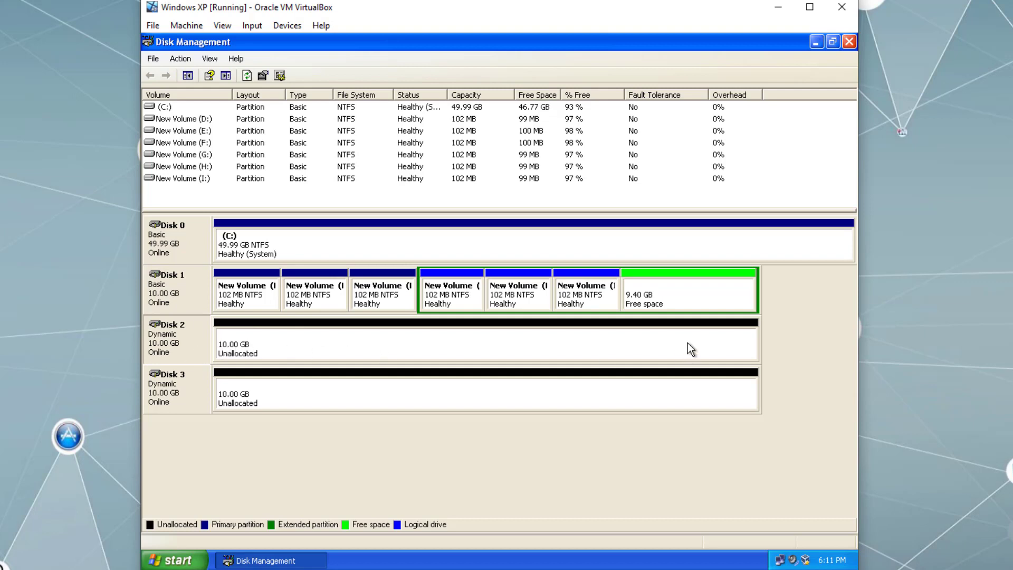
{"action": "left_click", "coordinate": [183, 286]}
{"action": "left_click", "coordinate": [179, 336]}
{"action": "left_click", "coordinate": [189, 297]}
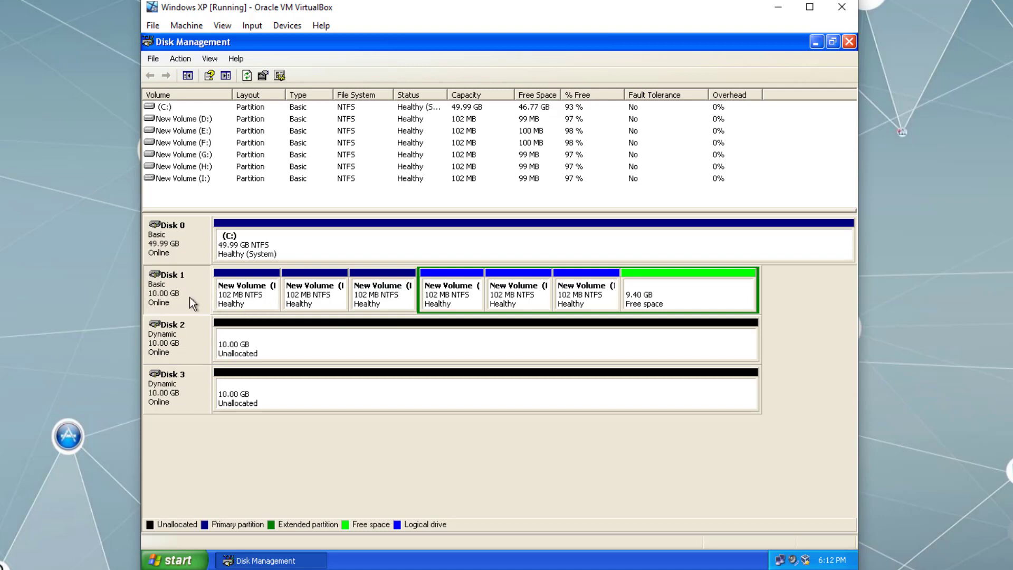